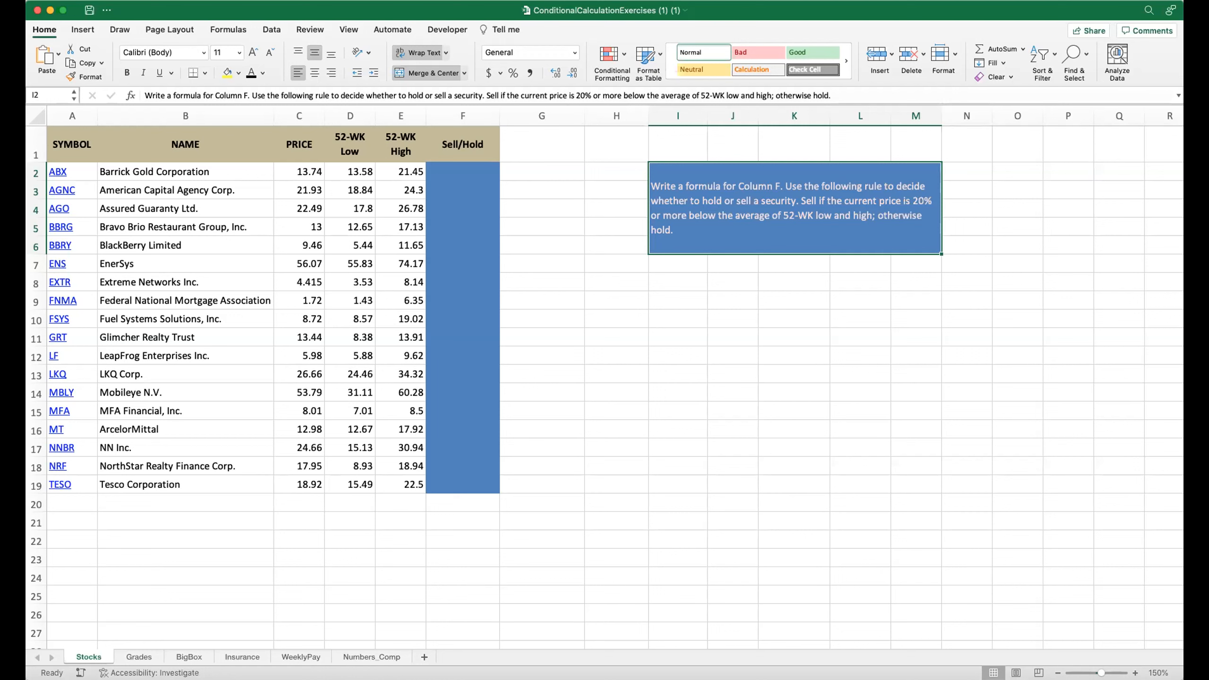
# Add the header Avg Price in cell G1 next to the Sell/Hold column.
pyautogui.click(530, 143)
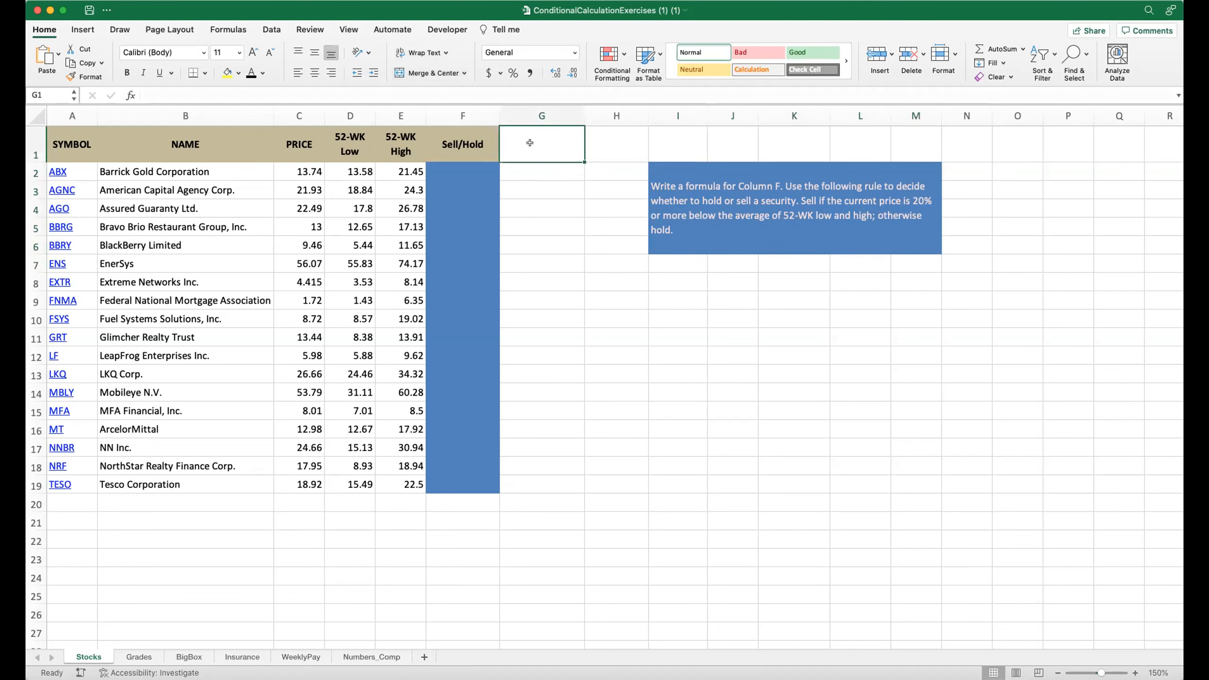
pyautogui.write('AVg')
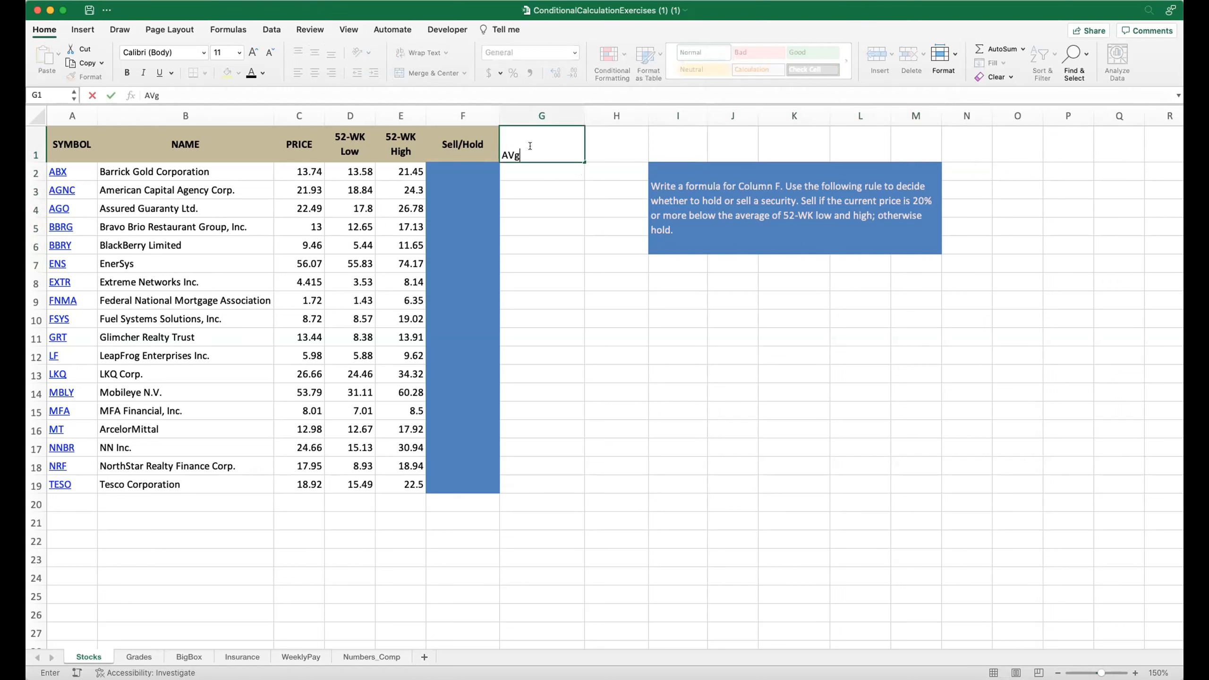
pyautogui.write(' Price')
# Enter the formula =(d2+e2)/2 in G2 to average the 52-week low and high.
pyautogui.click(520, 171)
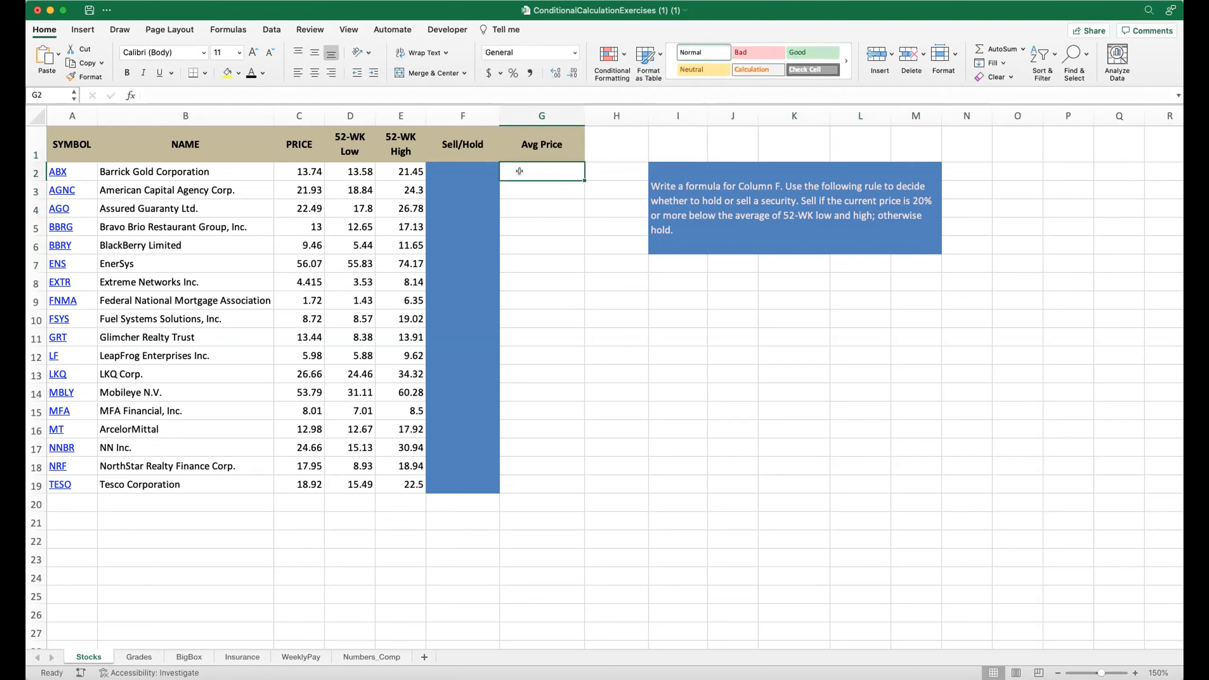
pyautogui.write('=')
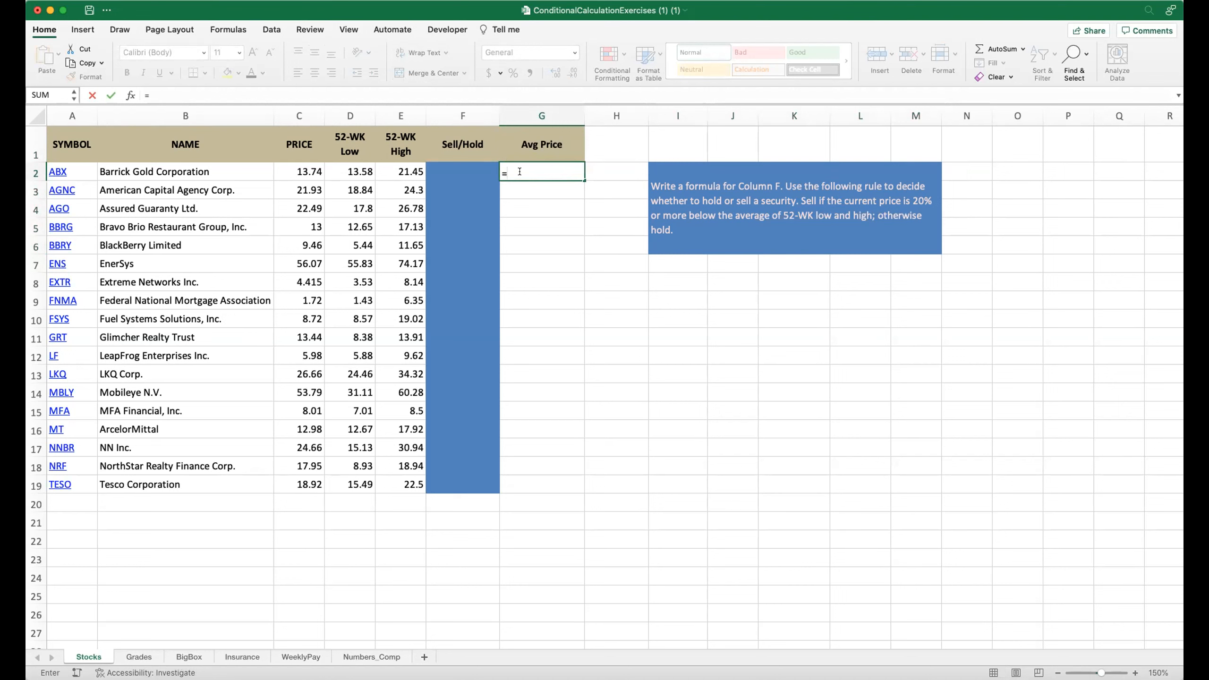
pyautogui.write('(d2+')
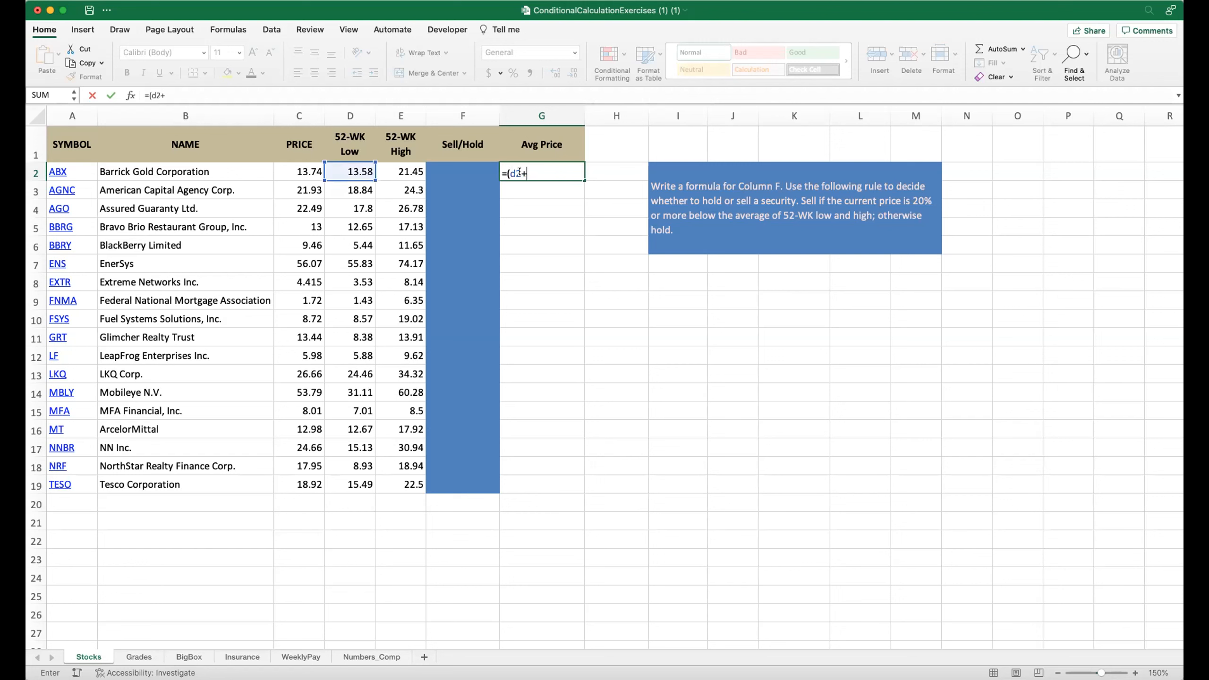
pyautogui.write('e2)')
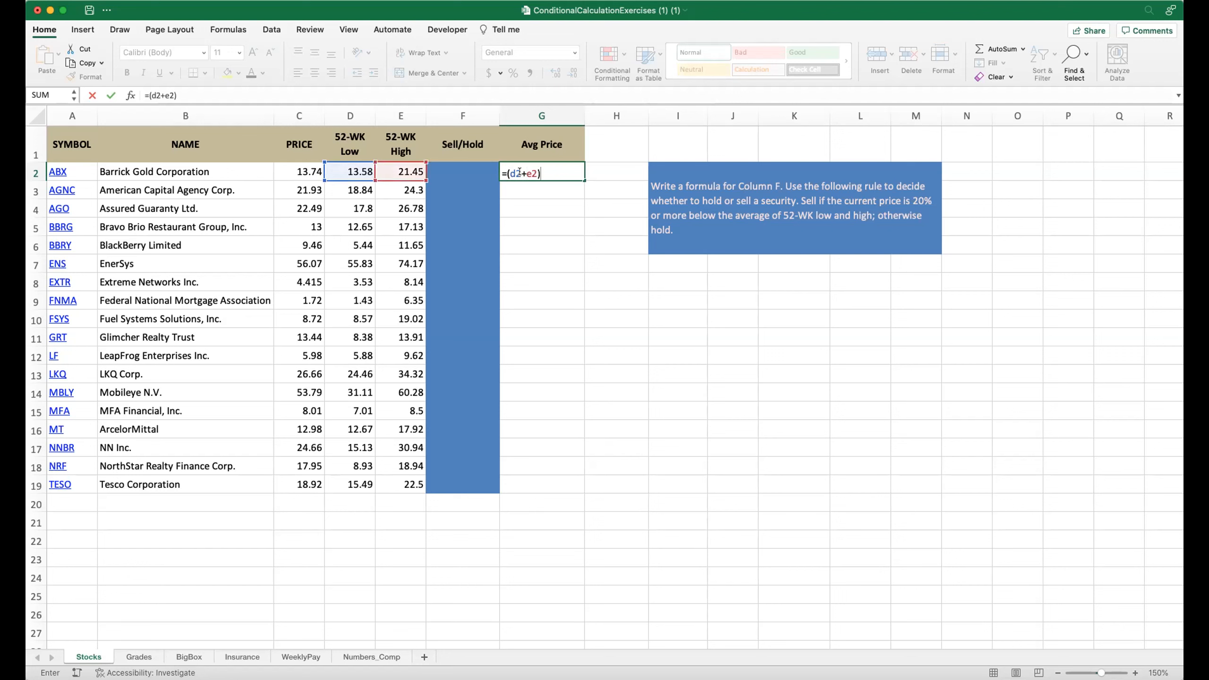
pyautogui.write('/2')
pyautogui.press('Return')
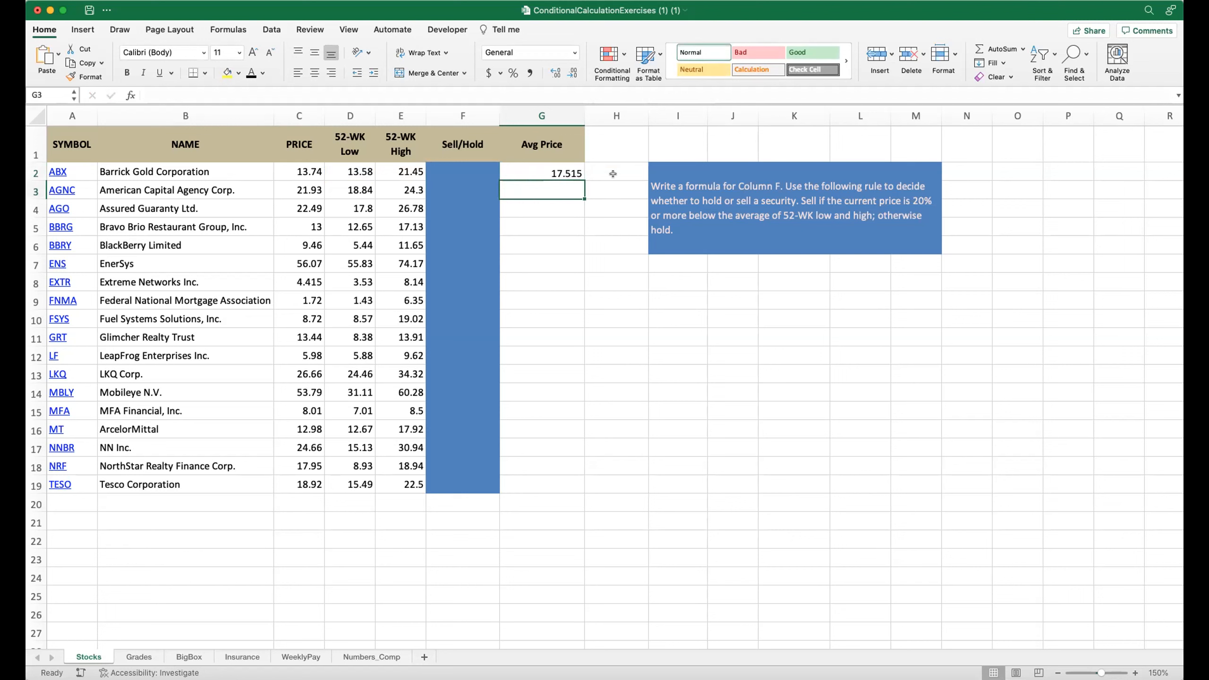
pyautogui.click(449, 170)
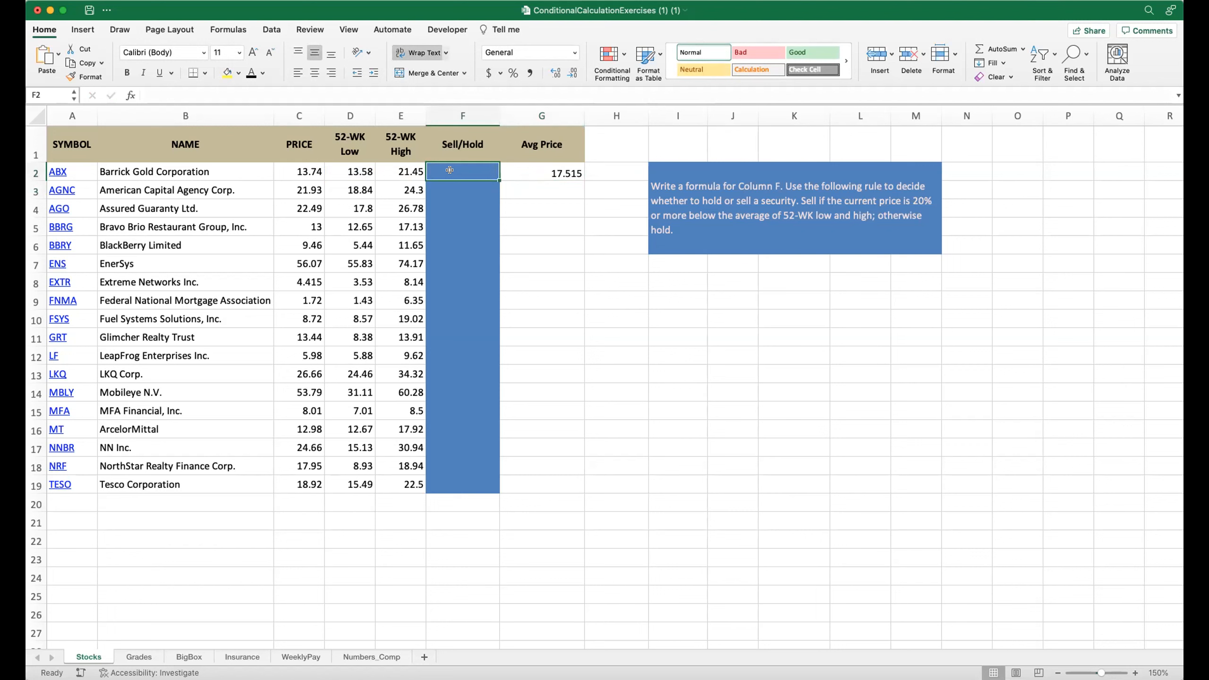
pyautogui.write('=')
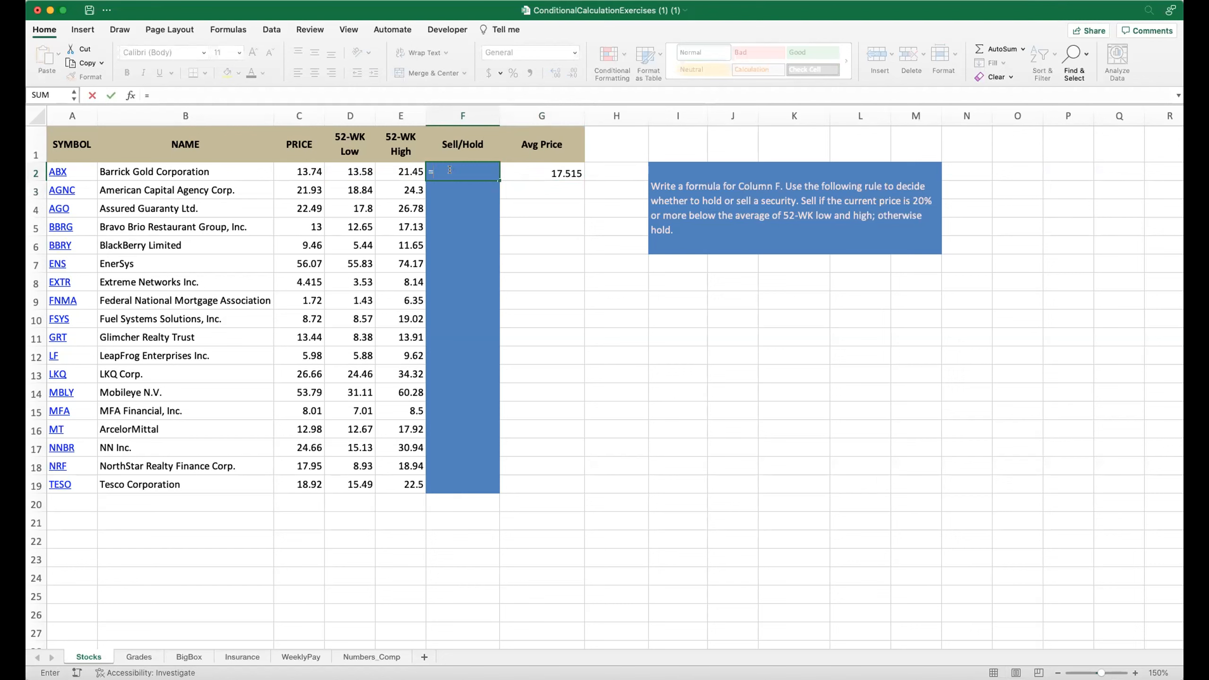
pyautogui.write('IF(')
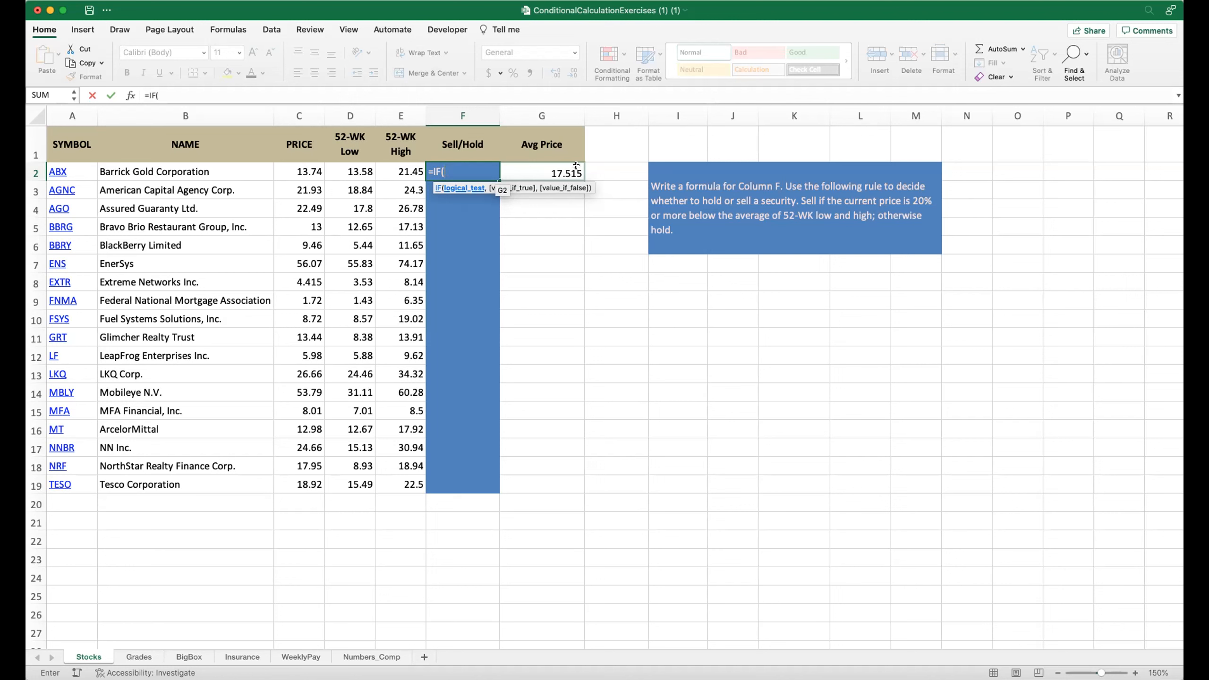
pyautogui.click(606, 145)
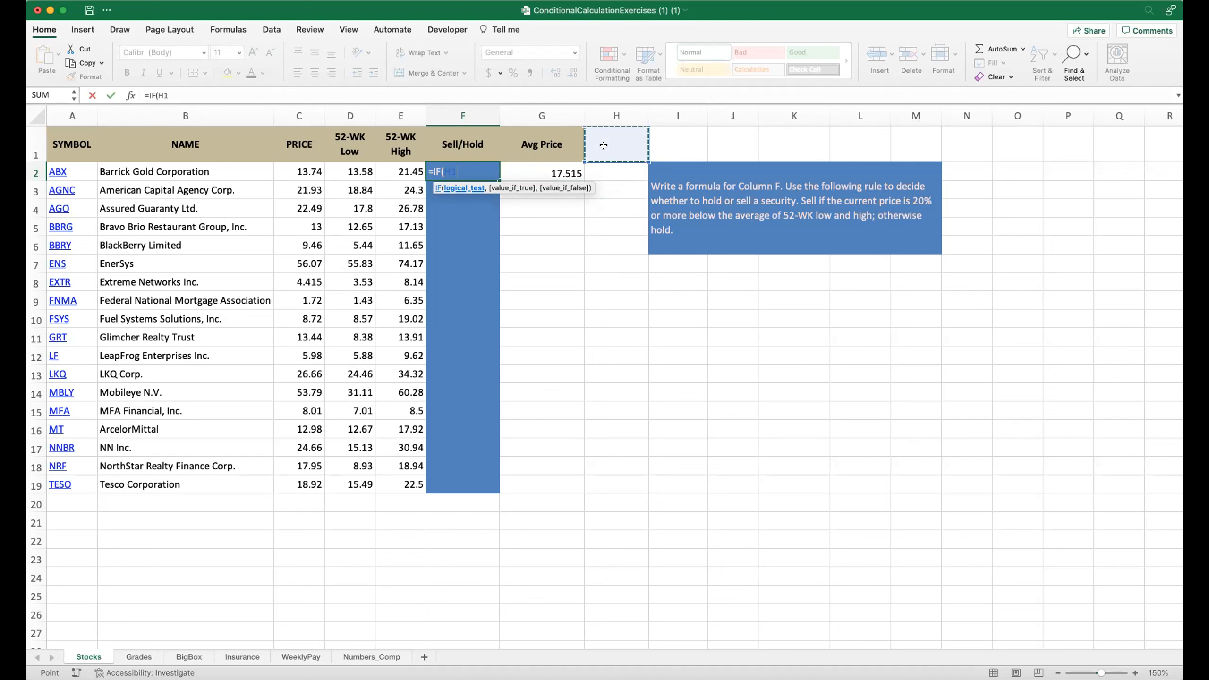
pyautogui.press('Escape')
# Enter the formula =0.80*g2 in H2 to compute 80% of the average price.
pyautogui.click(614, 144)
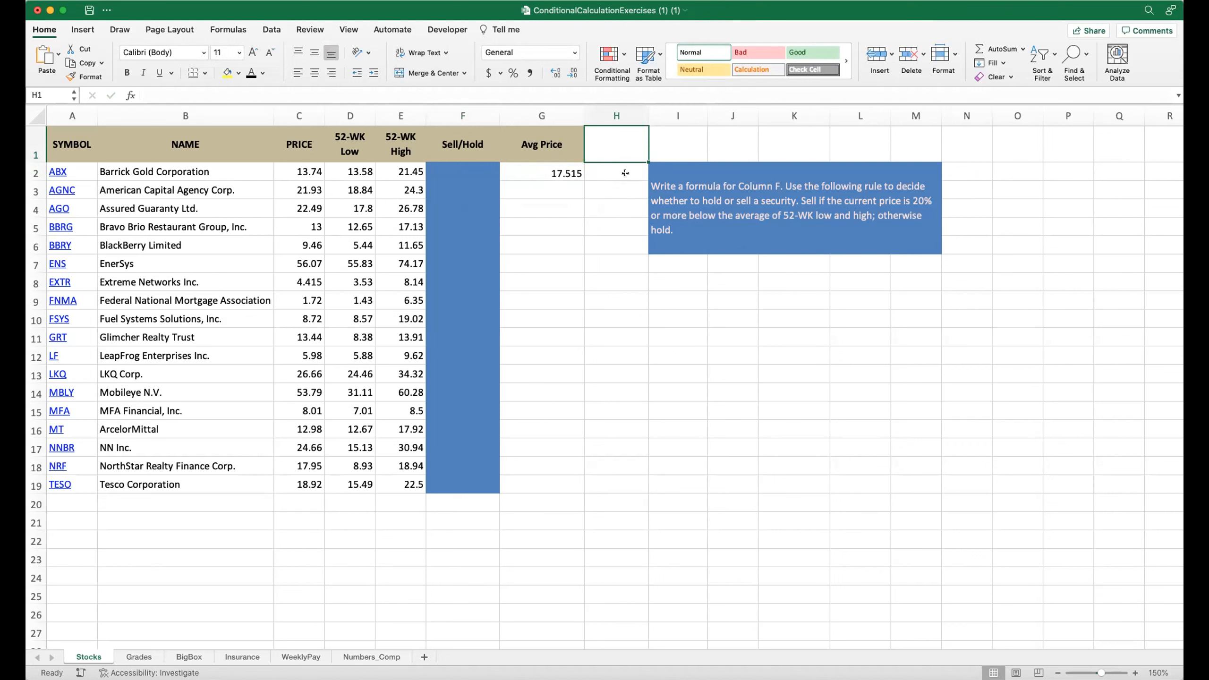
pyautogui.click(602, 170)
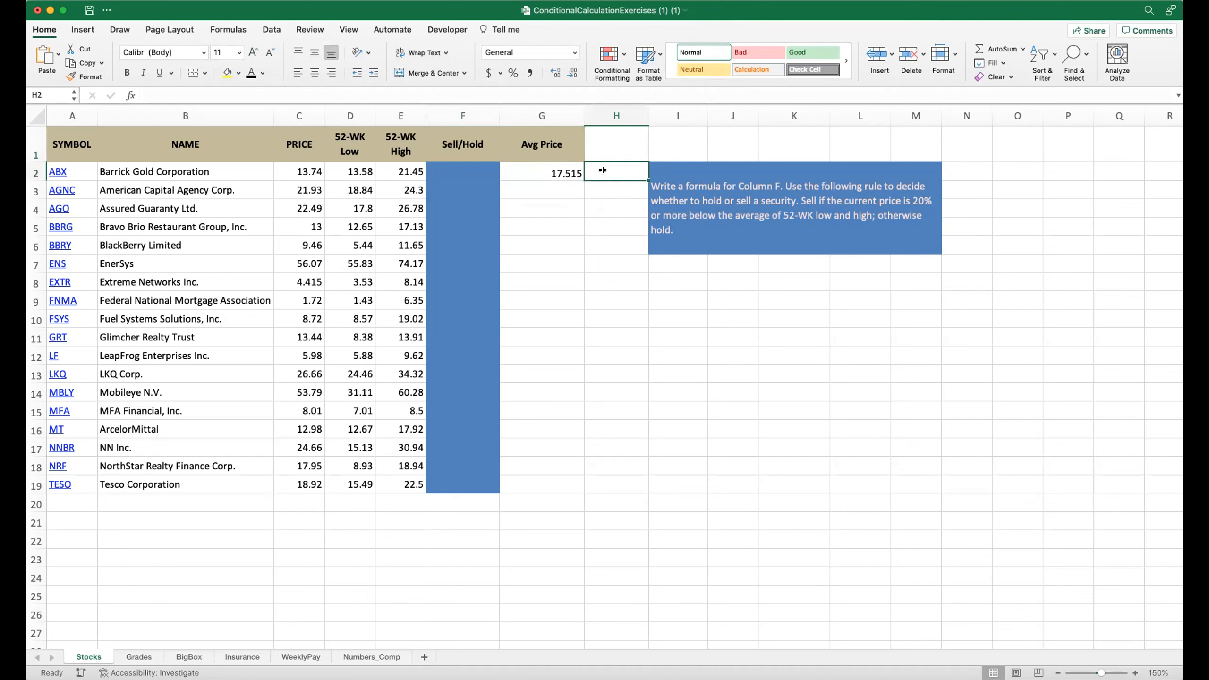
pyautogui.write('=')
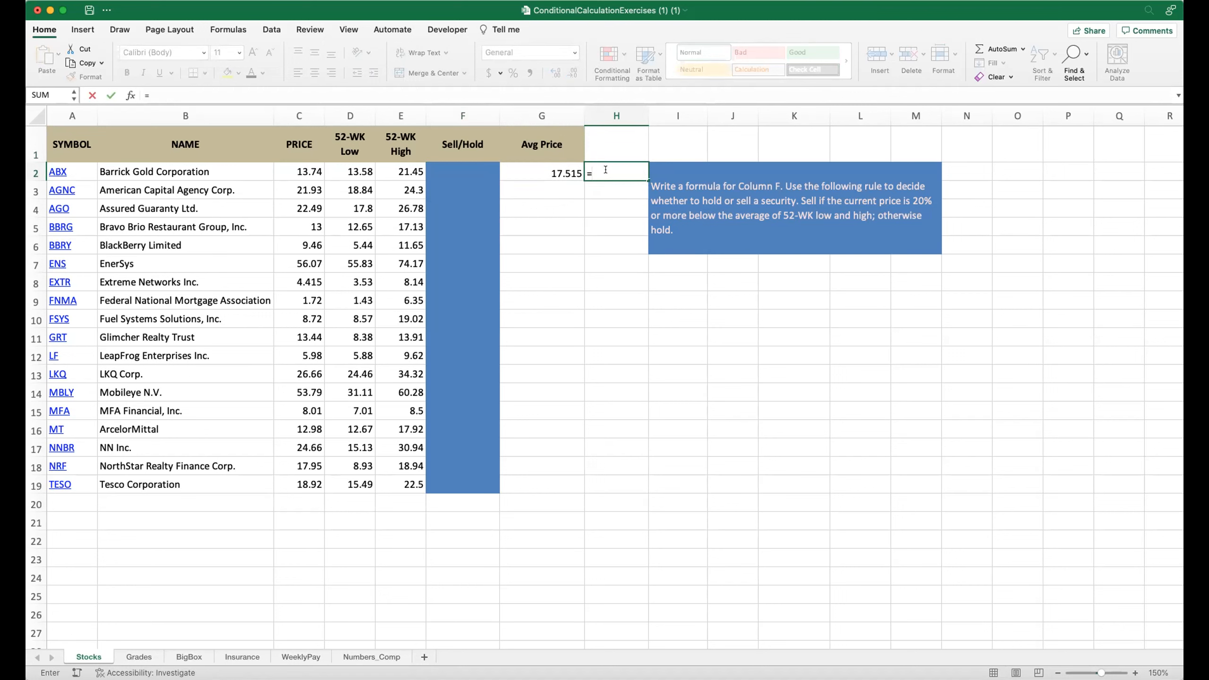
pyautogui.write('0.80*g2')
pyautogui.press('Return')
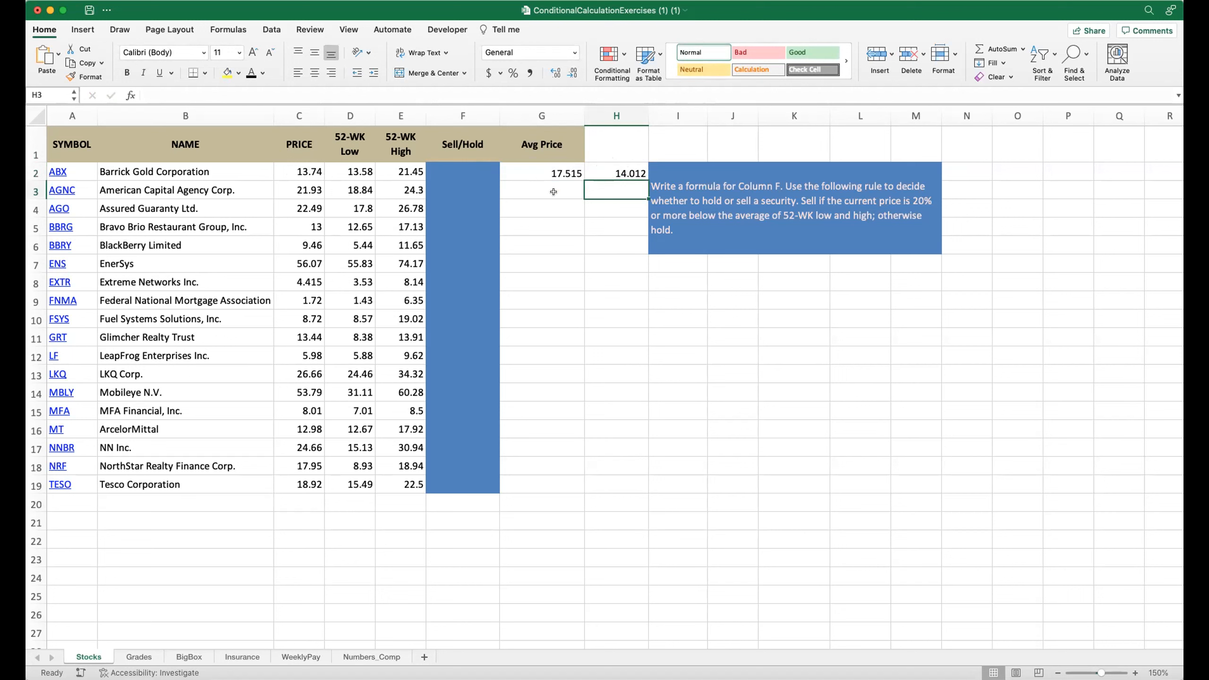
# Copy the average-price formula from G2 down column G through row 12.
pyautogui.click(541, 174)
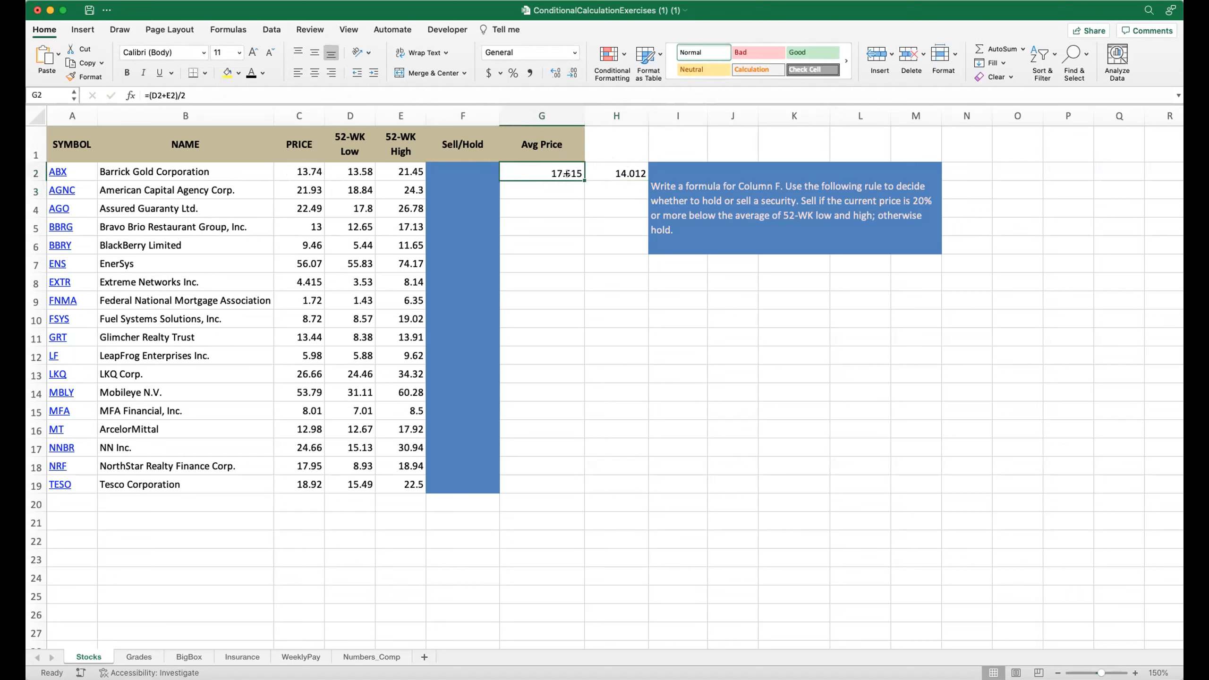
pyautogui.moveTo(580, 176); pyautogui.dragTo(547, 359)
pyautogui.click(545, 464)
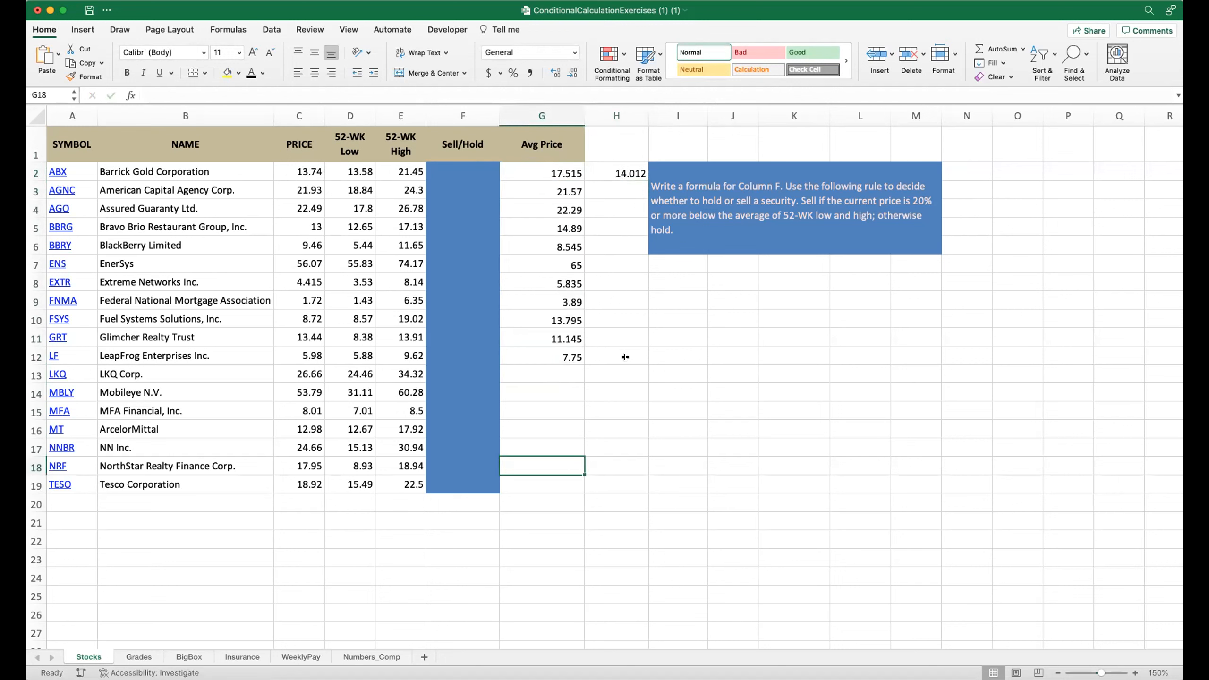
# Copy the 80% formula from H2 down column H through row 16.
pyautogui.click(605, 169)
pyautogui.moveTo(646, 180); pyautogui.dragTo(624, 434)
pyautogui.click(617, 458)
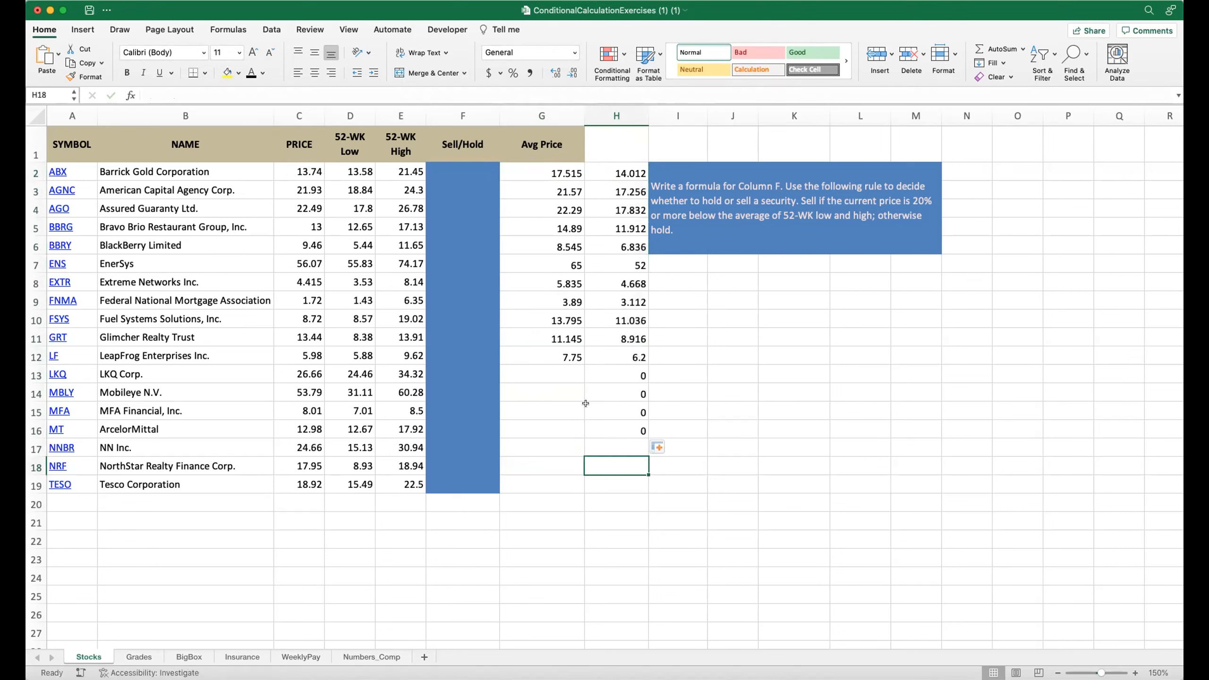
# Extend the column G and column H formulas from row 12 down to row 19.
pyautogui.click(571, 358)
pyautogui.moveTo(585, 364); pyautogui.dragTo(562, 482)
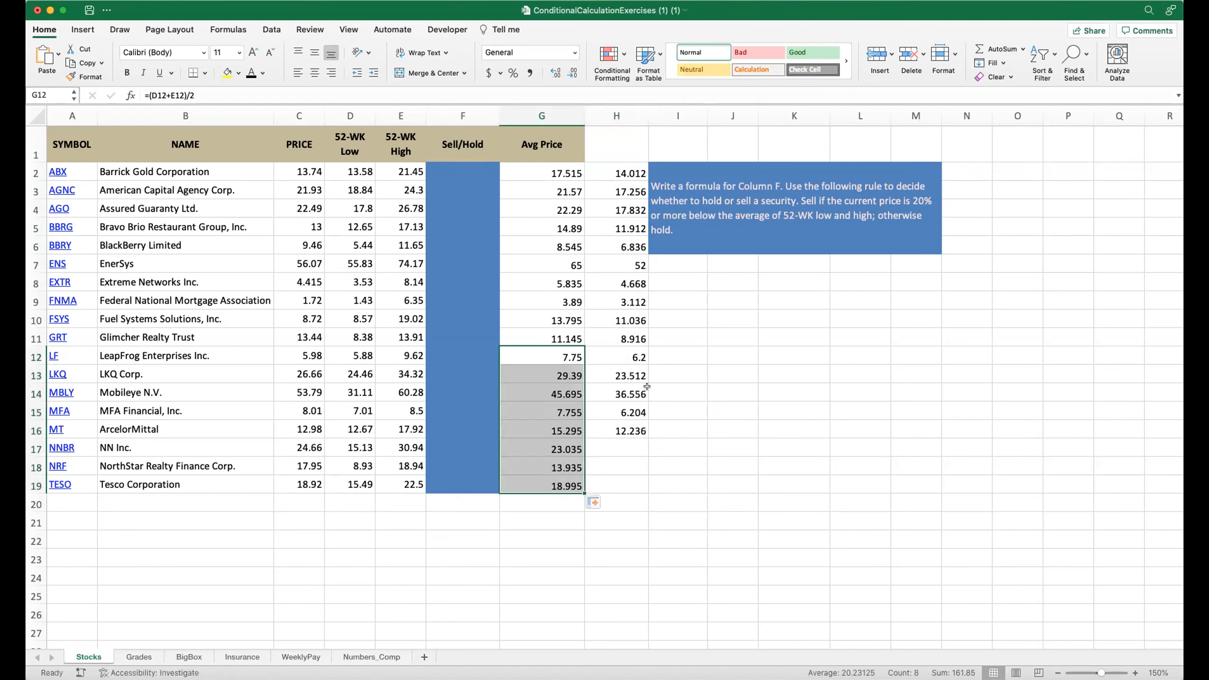
pyautogui.click(621, 357)
pyautogui.moveTo(644, 364); pyautogui.dragTo(626, 483)
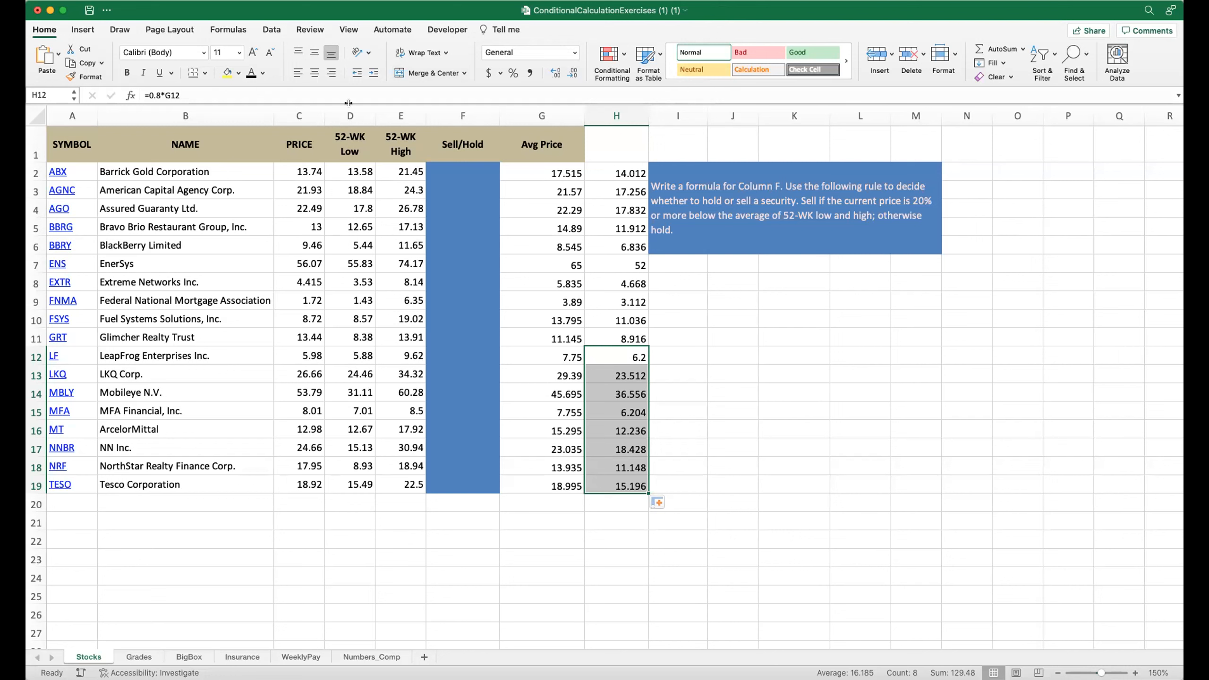
# On the Grades sheet, start a formula in G2 with sum(B2,C2,D2,E2) of the four quiz scores.
pyautogui.click(138, 657)
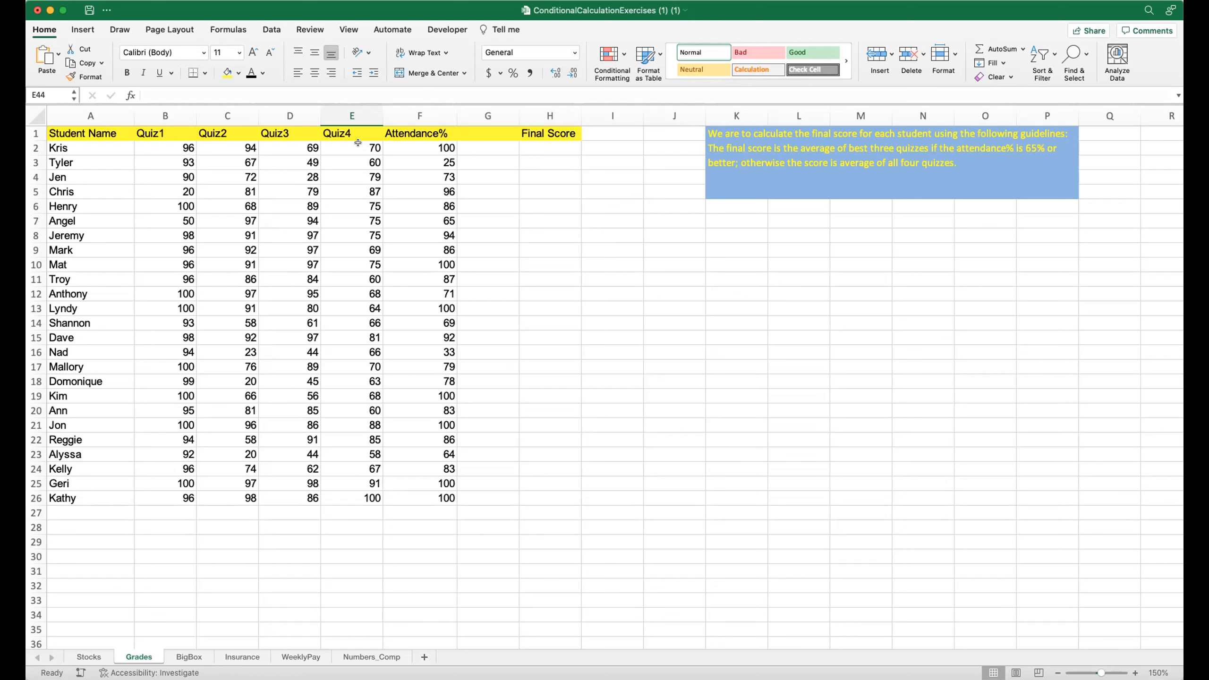
pyautogui.click(479, 130)
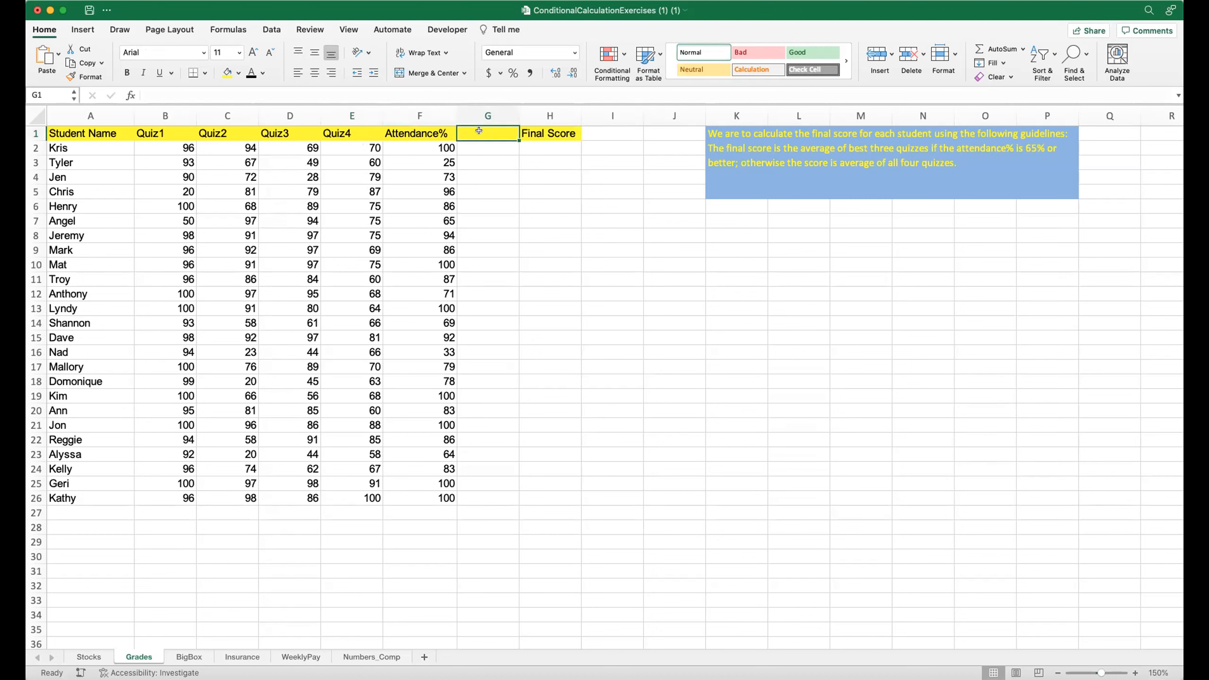
pyautogui.click(475, 145)
pyautogui.write('=')
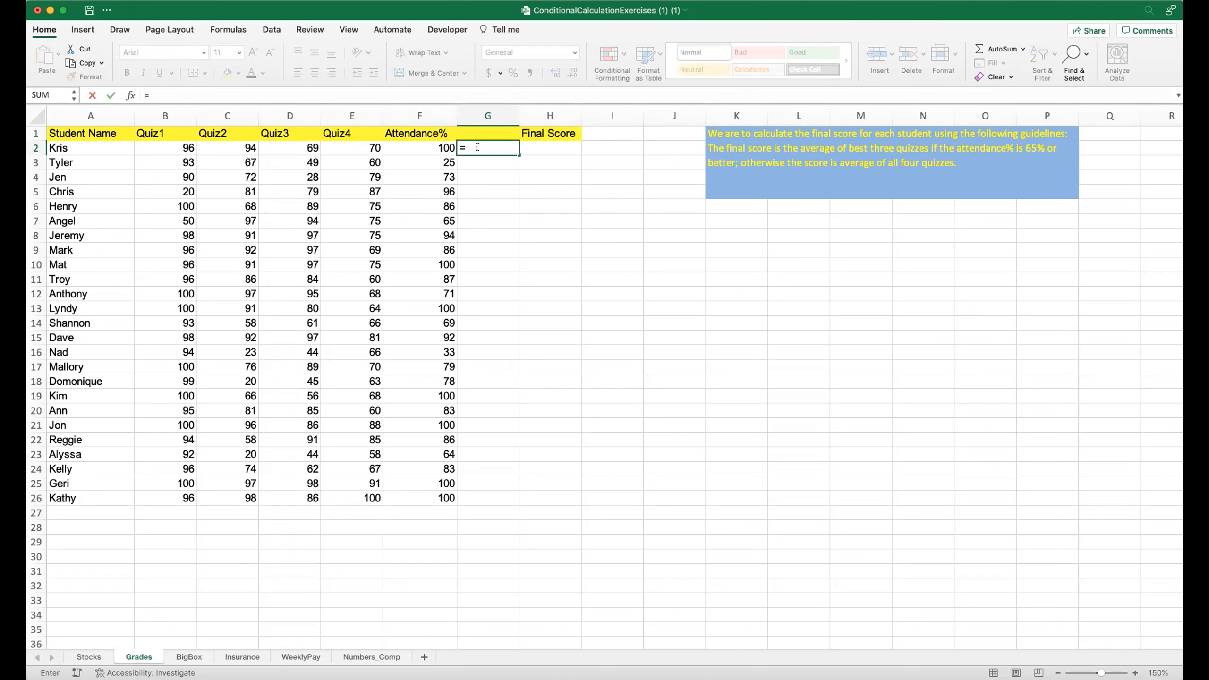
pyautogui.write('sum(')
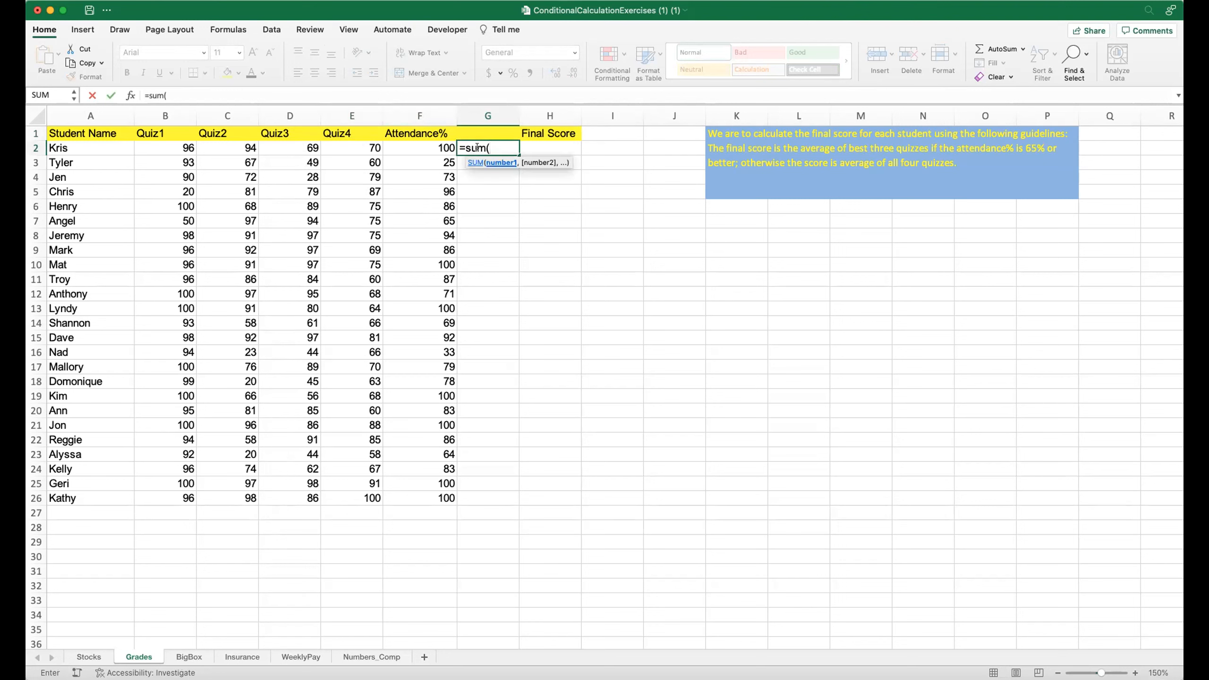
pyautogui.click(159, 144)
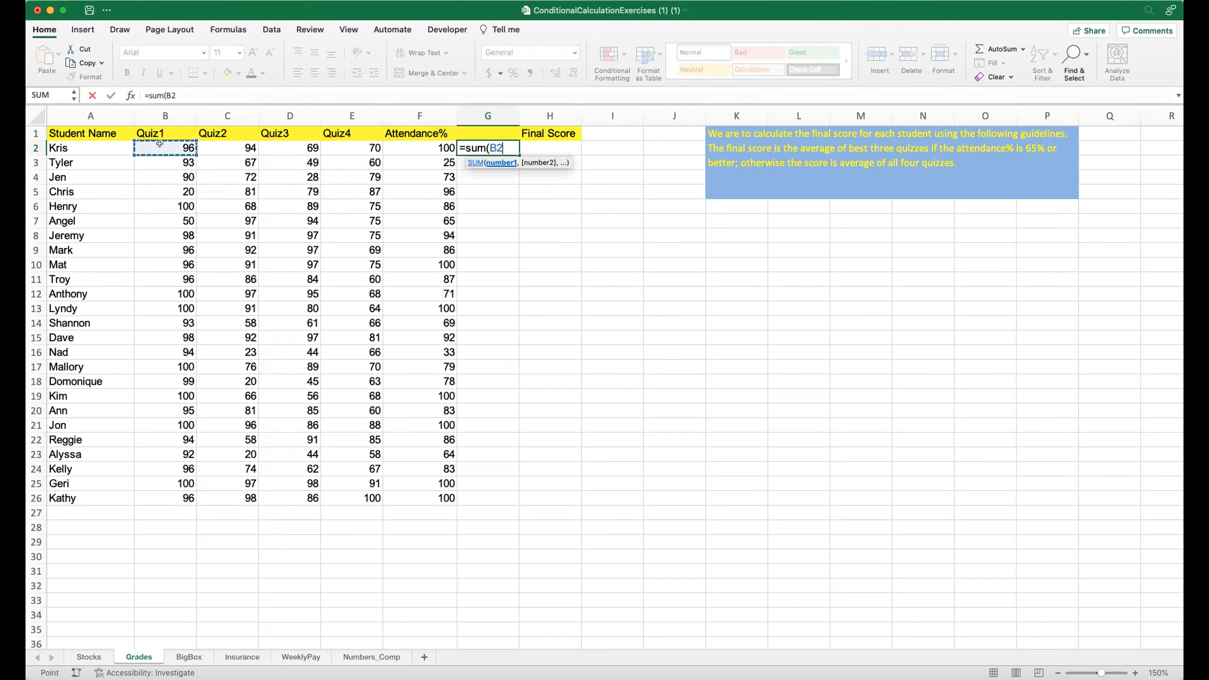
pyautogui.write(',')
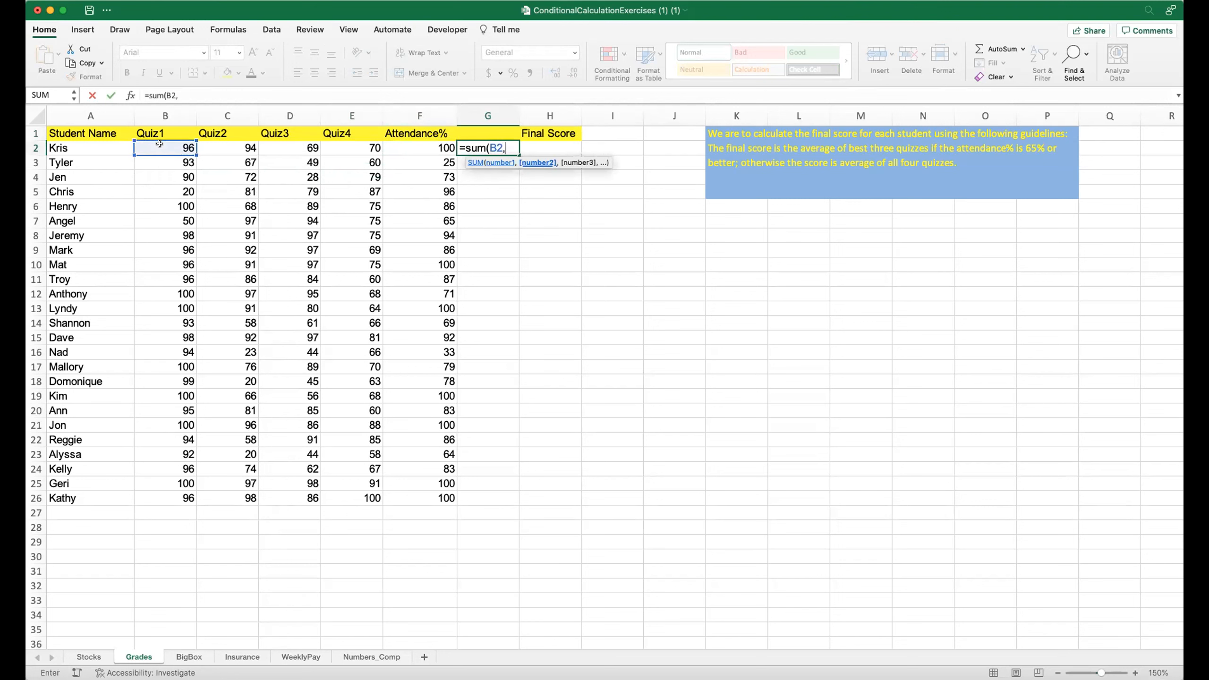
pyautogui.click(224, 146)
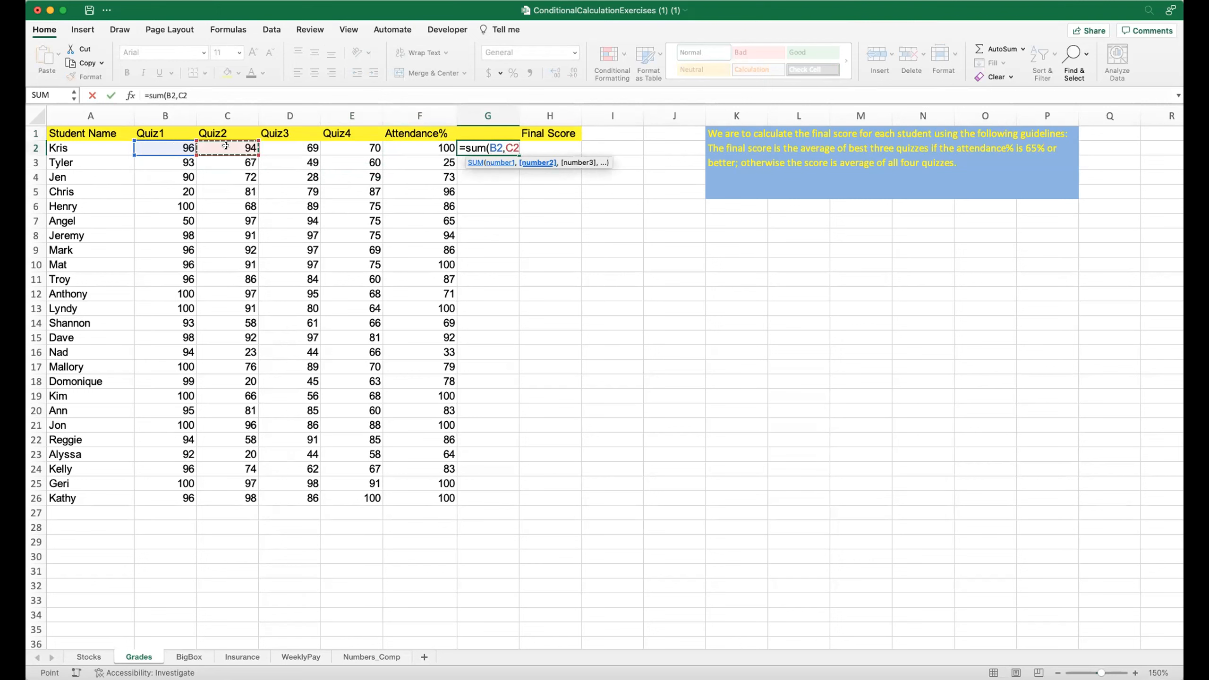
pyautogui.write(',')
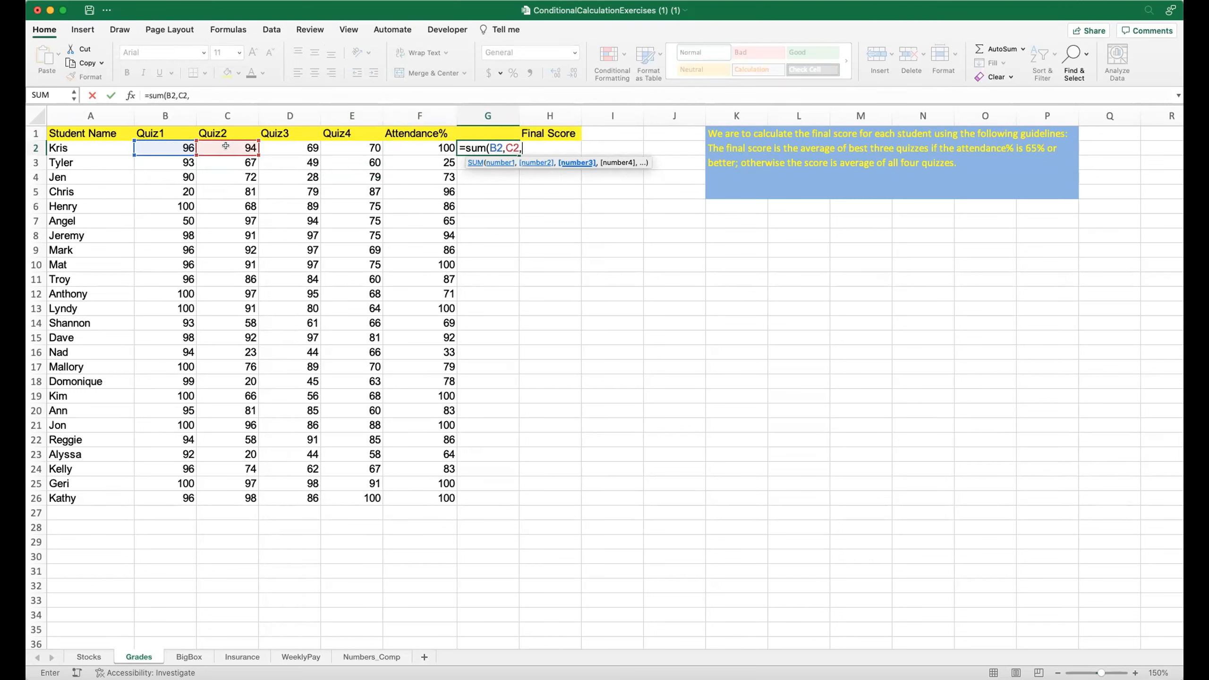
pyautogui.click(276, 145)
pyautogui.write(',')
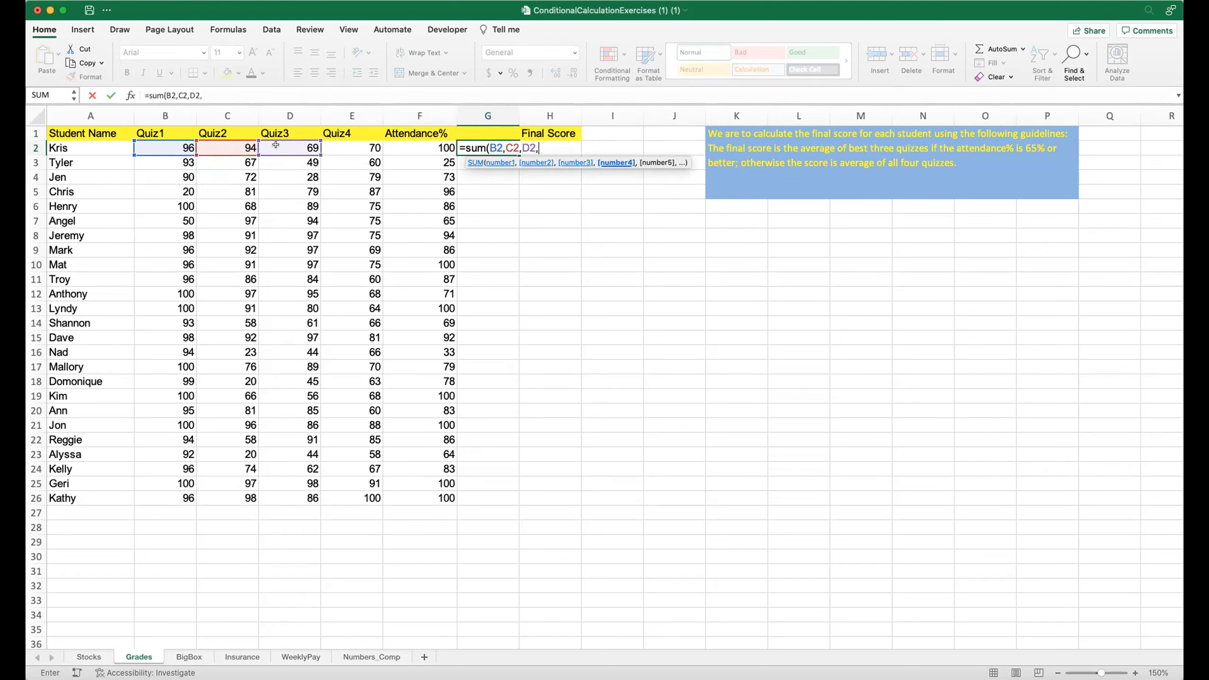
pyautogui.click(352, 143)
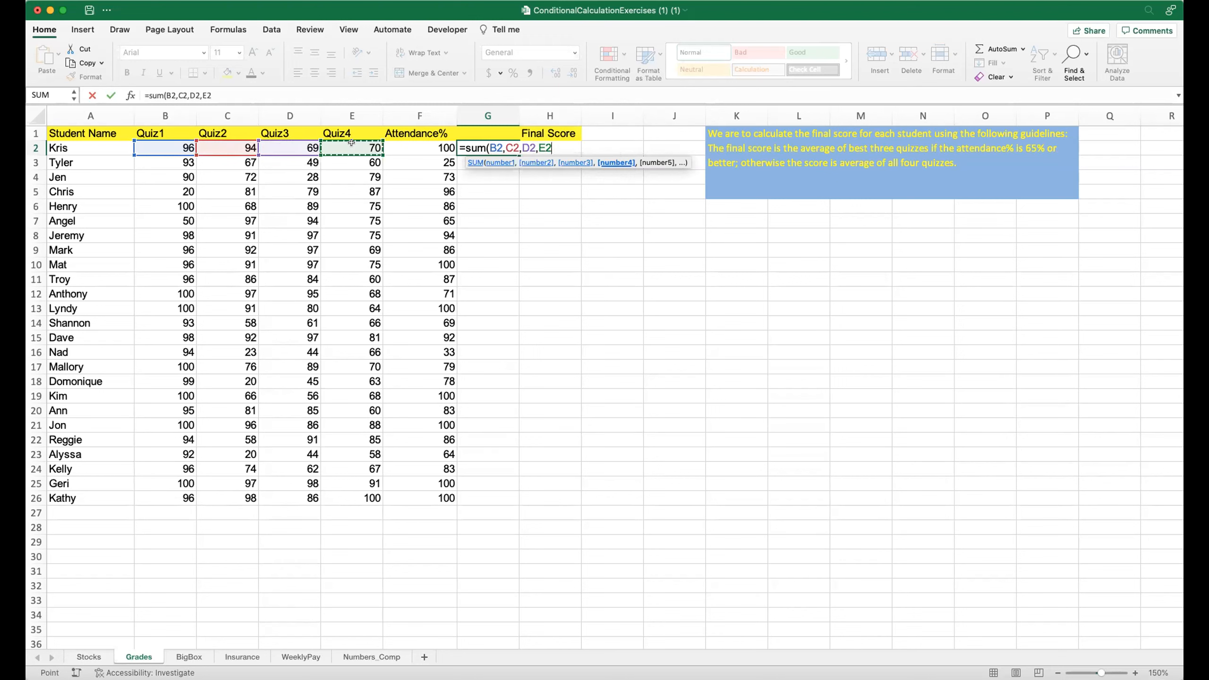
pyautogui.write(')')
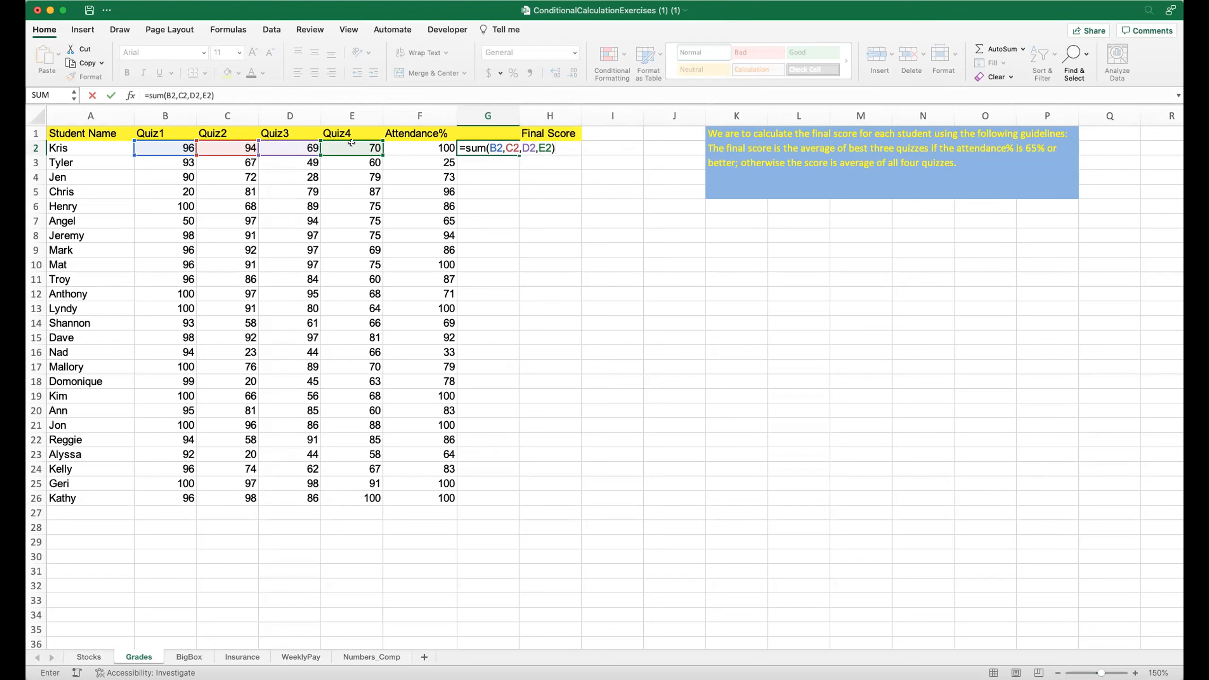
# Extend G2's formula to subtract the lowest quiz score, min(b2:e2), from the sum of the four quizzes.
pyautogui.write('-min')
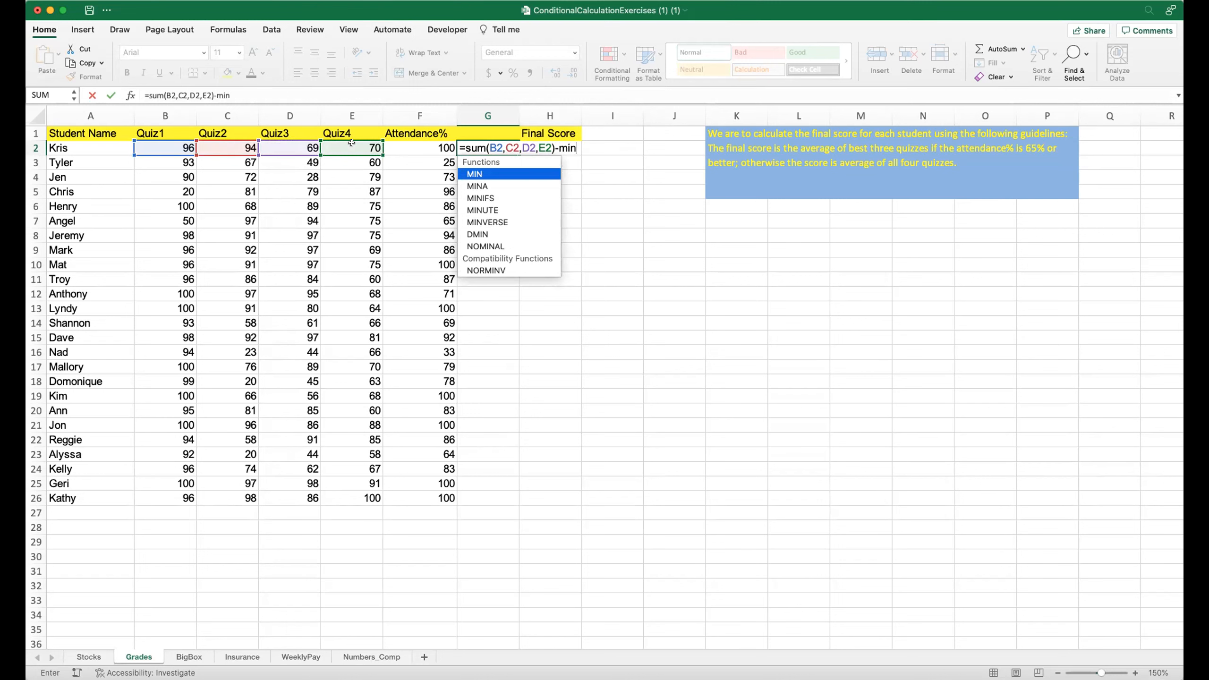
pyautogui.write('(')
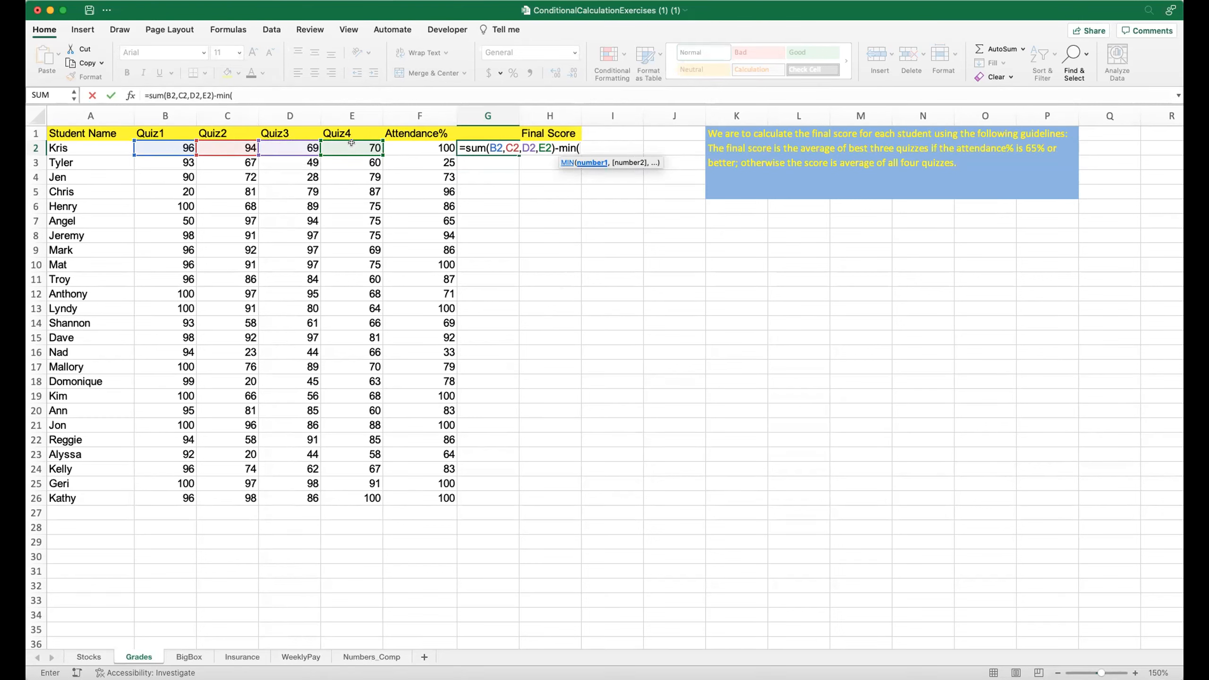
pyautogui.write('b2:e2')
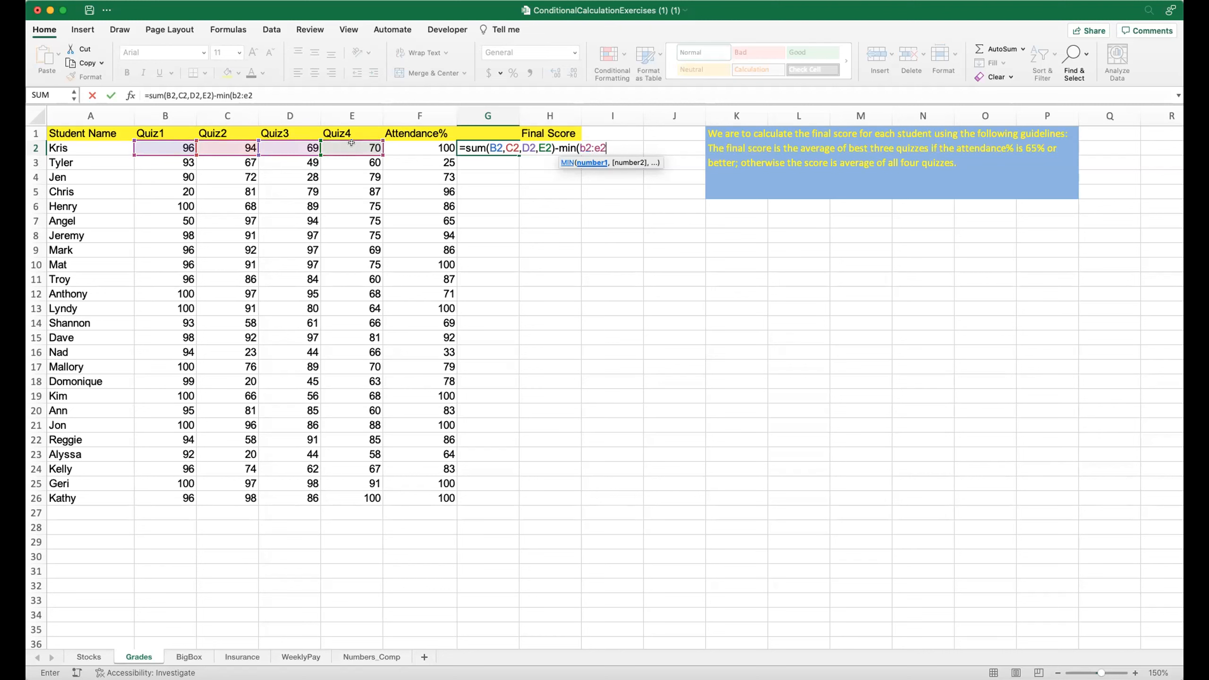
pyautogui.write(')')
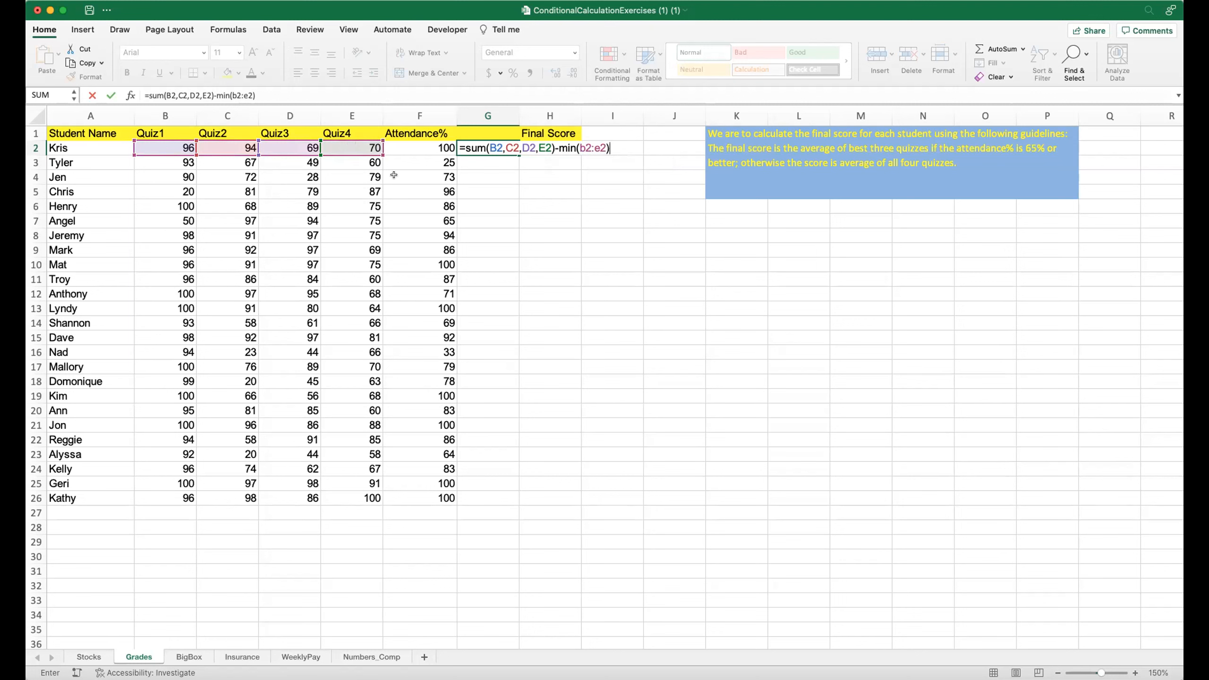
# Wrap the sum-minus-minimum in parentheses and divide it by 3 to finish G2's best-three average formula.
pyautogui.click(147, 94)
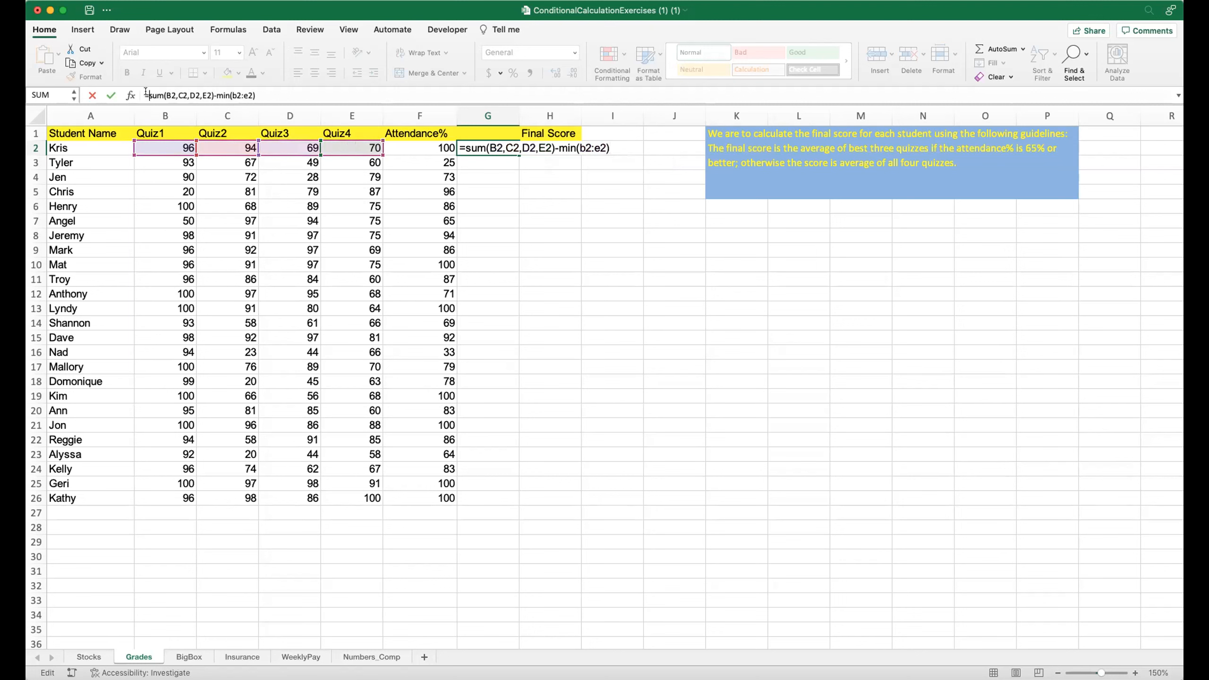
pyautogui.write('(')
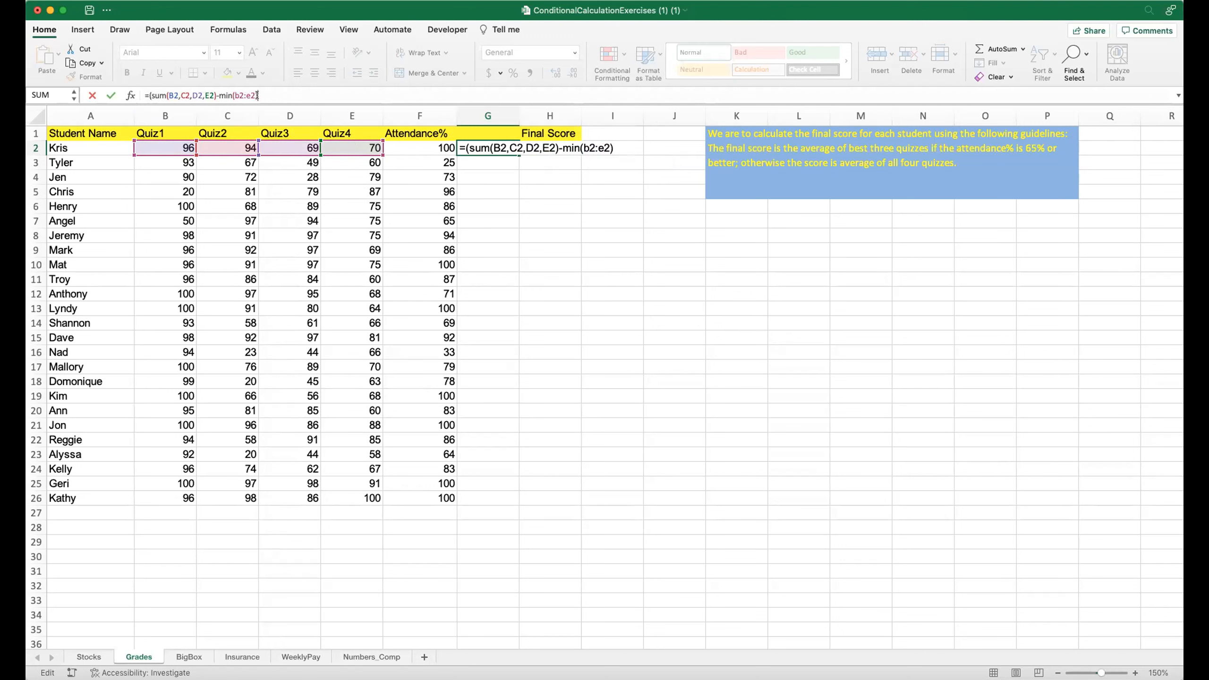
pyautogui.write(')/3')
pyautogui.press('Return')
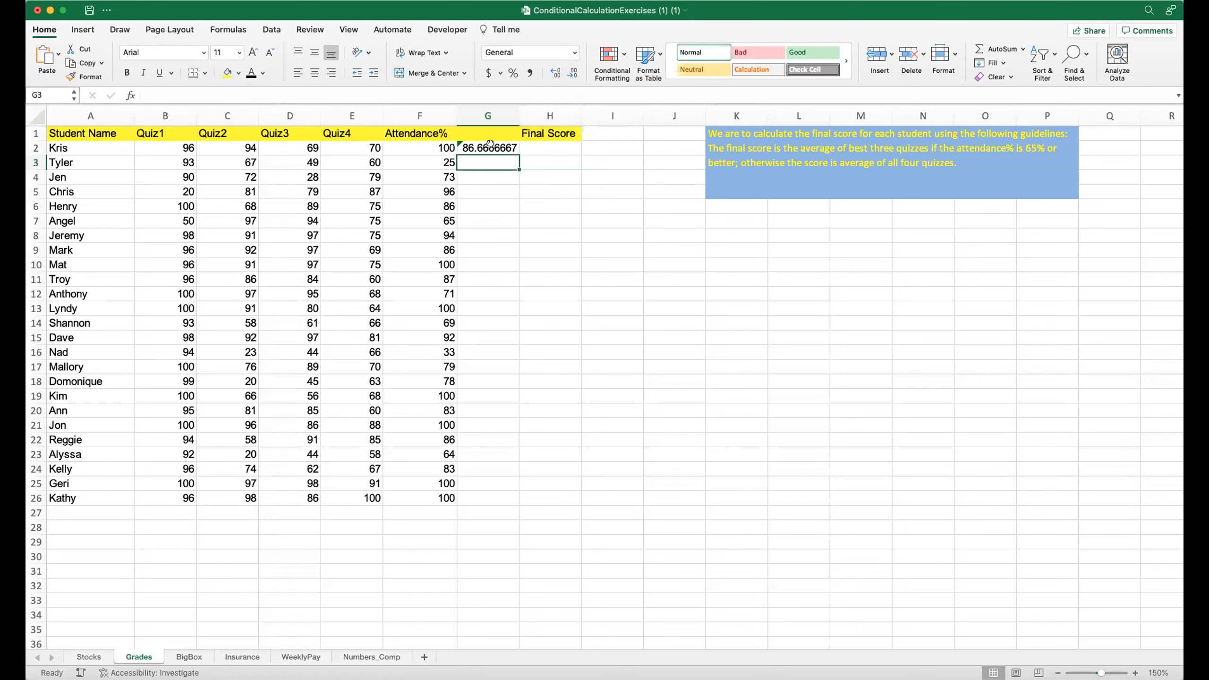
pyautogui.click(546, 145)
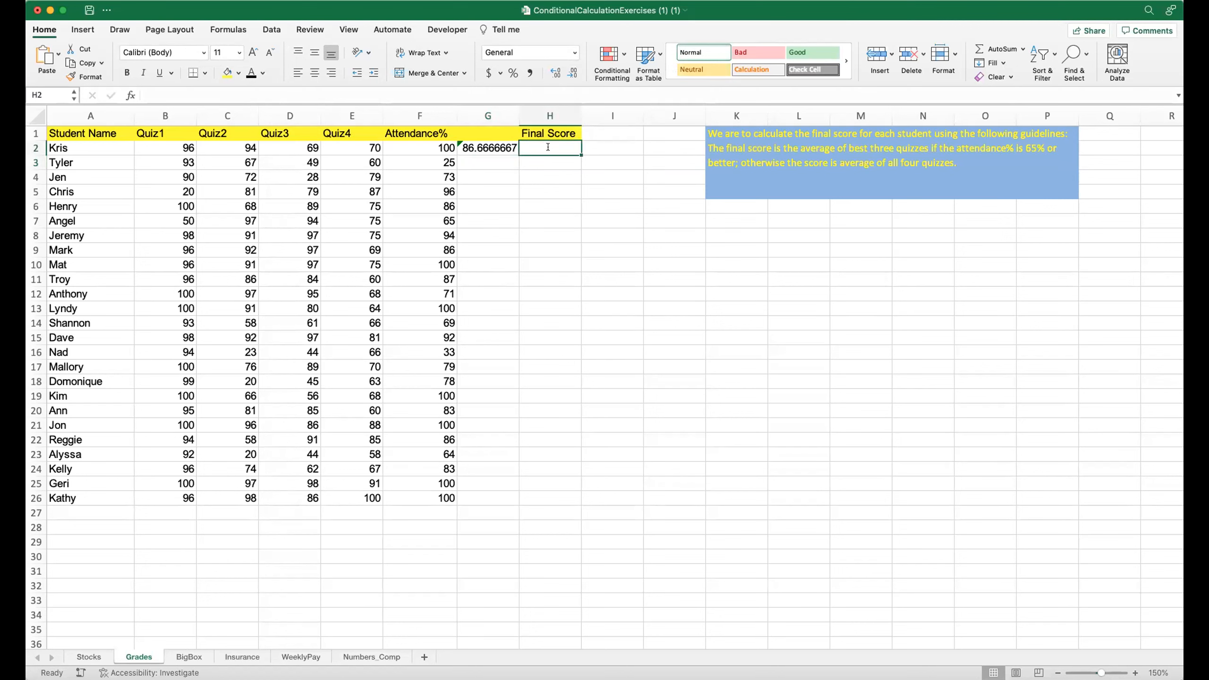
pyautogui.write('=if')
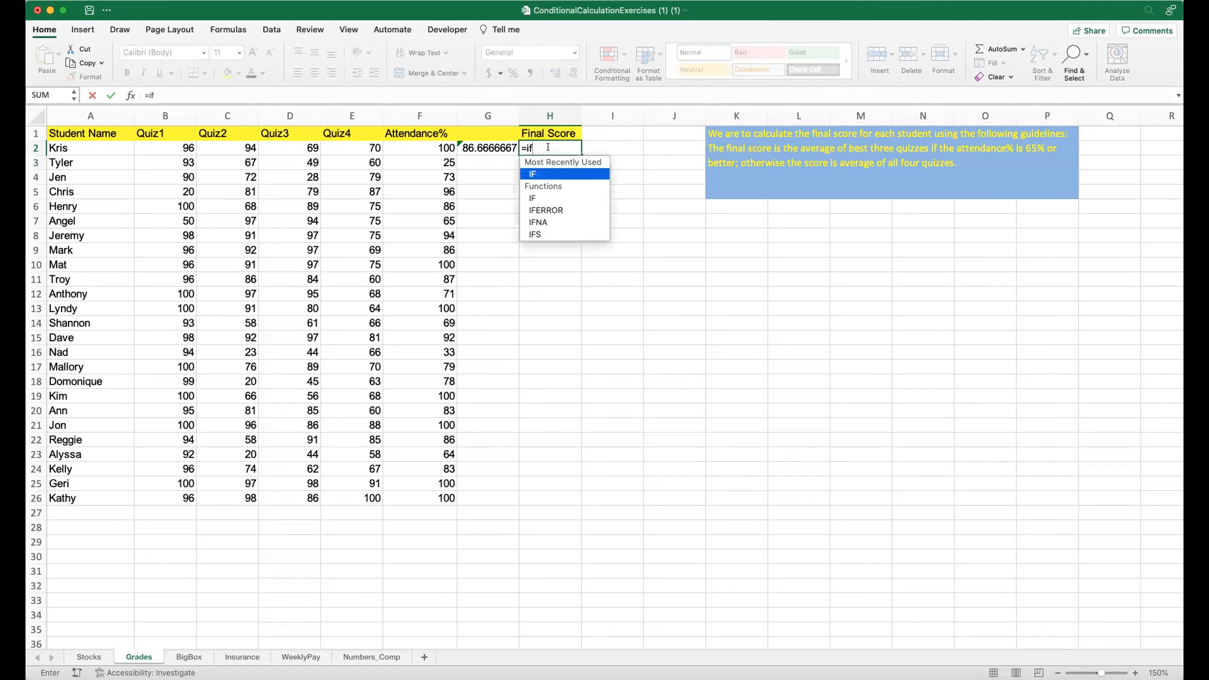
pyautogui.write('(')
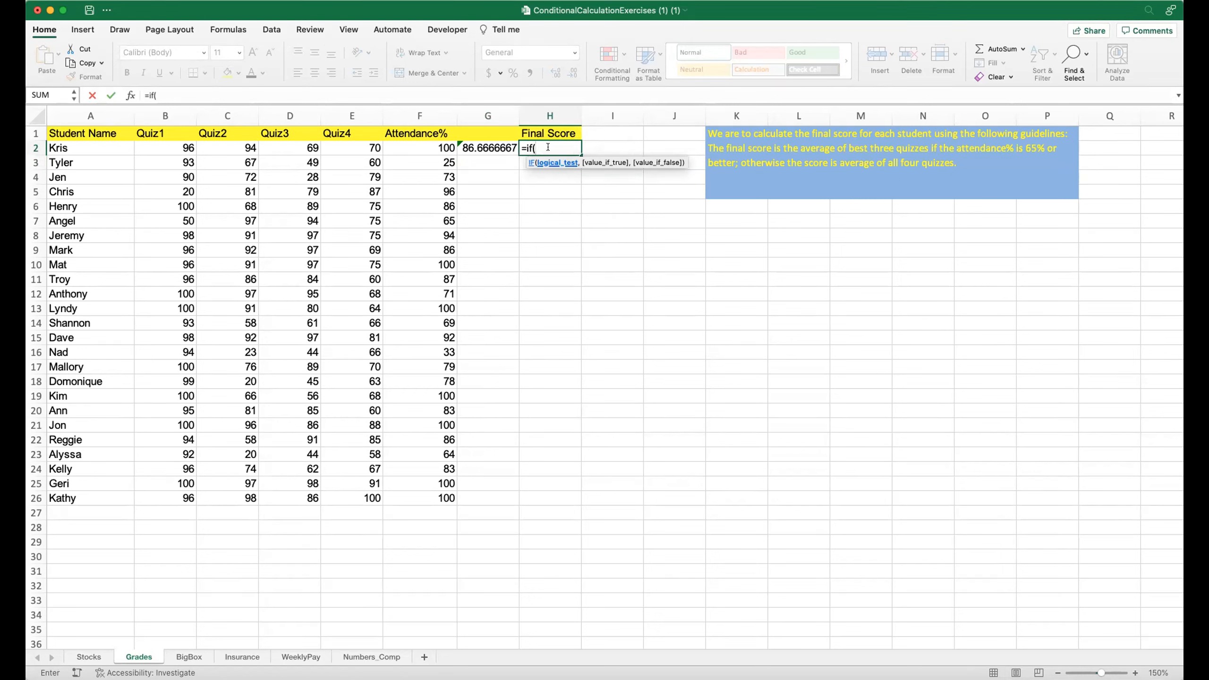
pyautogui.write('f2')
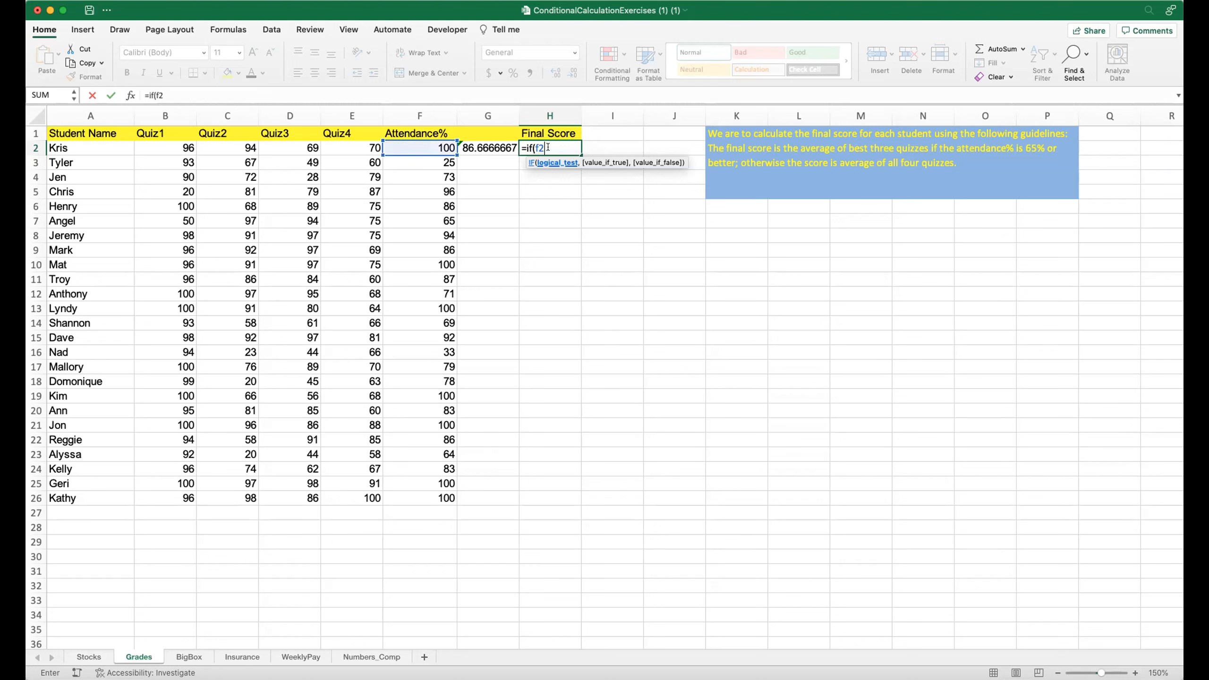
pyautogui.write('>')
pyautogui.write('=')
pyautogui.write('65')
pyautogui.press('BackSpace')
pyautogui.press('BackSpace')
pyautogui.press('BackSpace')
pyautogui.press('BackSpace')
pyautogui.press('BackSpace')
pyautogui.press('BackSpace')
pyautogui.press('BackSpace')
pyautogui.press('BackSpace')
pyautogui.press('BackSpace')
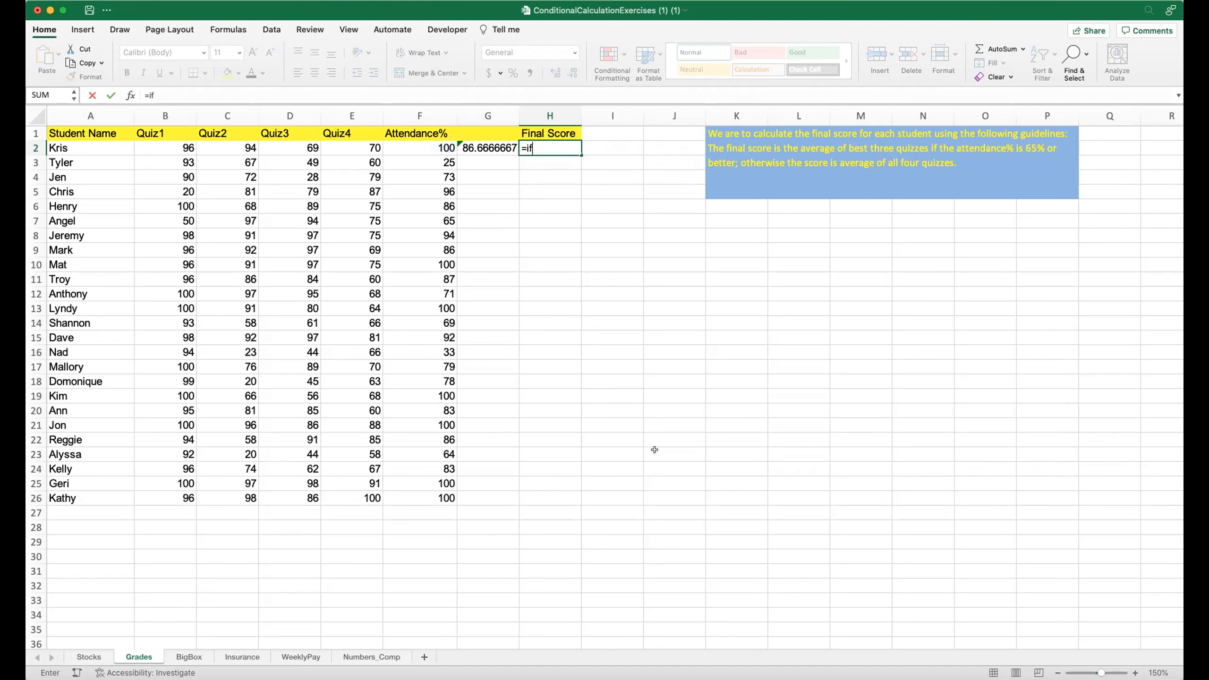
pyautogui.press('BackSpace')
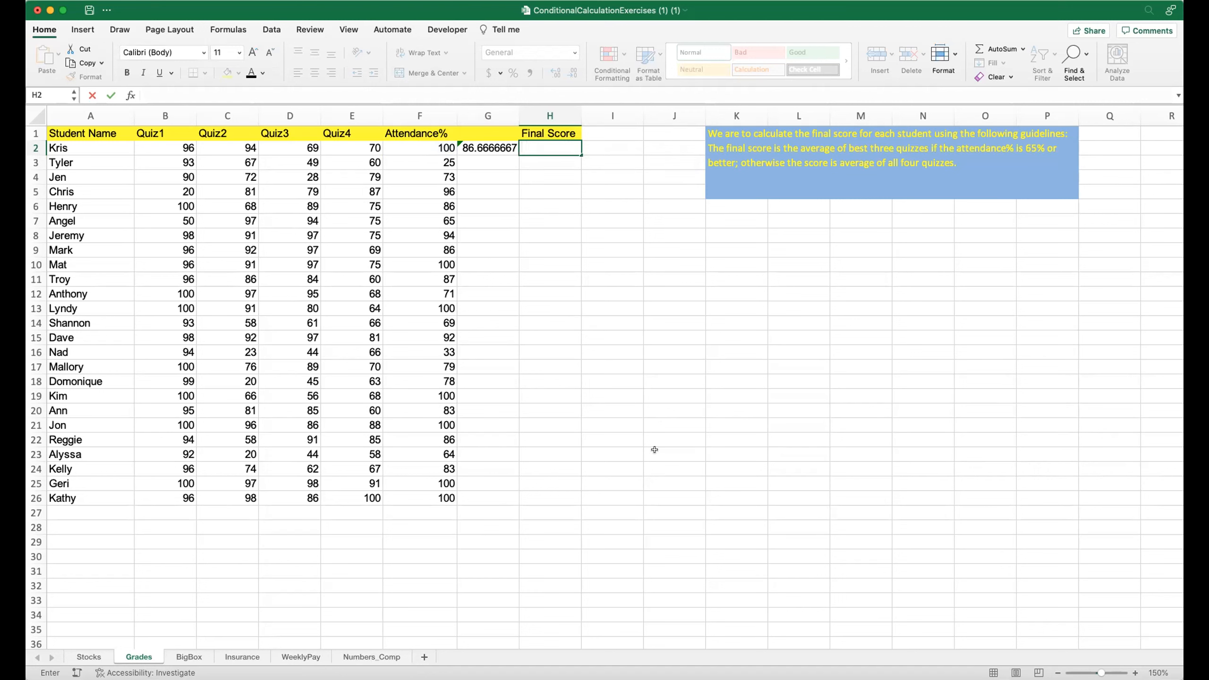
# Switch to the BigBox sheet.
pyautogui.click(181, 659)
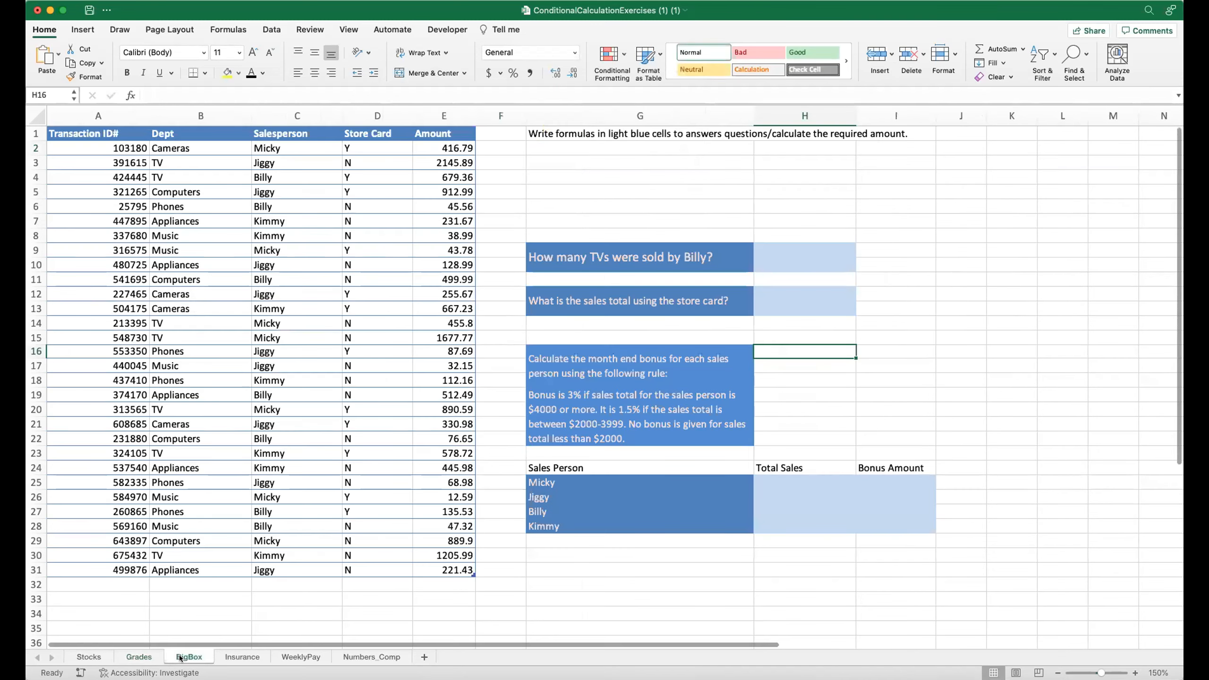